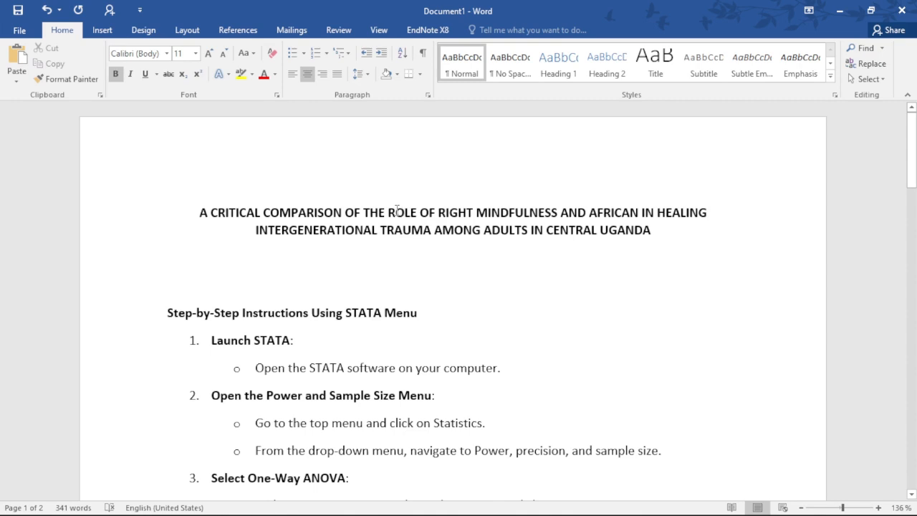
Insert the word WISDOM after AFRICAN in the document title.
drag(439, 212, 644, 208)
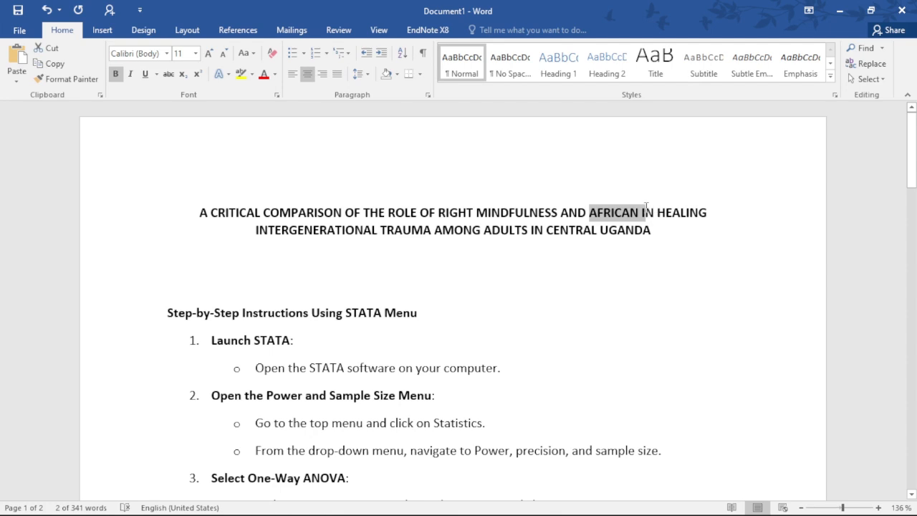
click(643, 209)
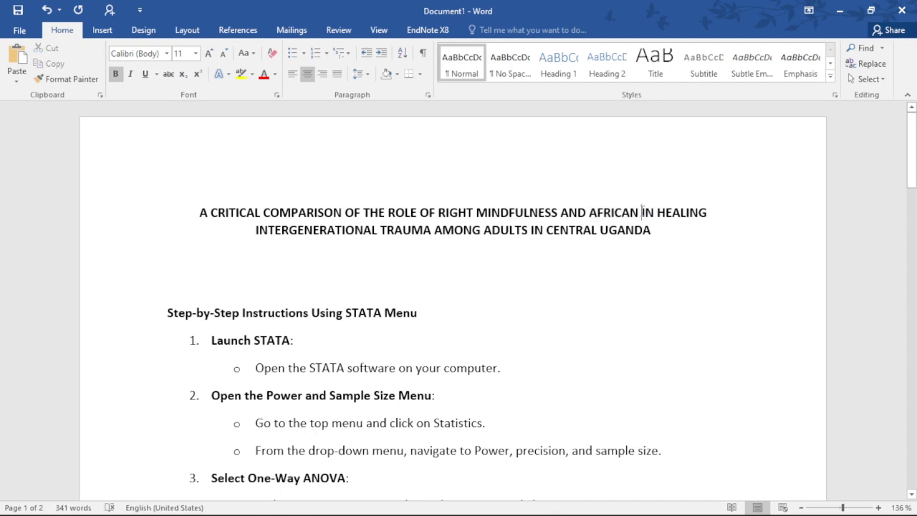
text(WISDOM)
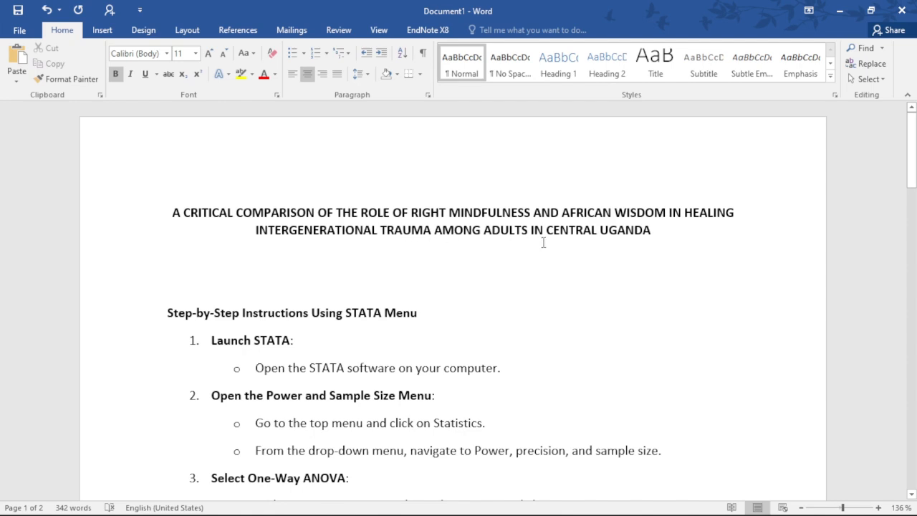
Add the lines "Intervention" and "Control" below the title, keeping blank space above the STATA instructions.
click(331, 263)
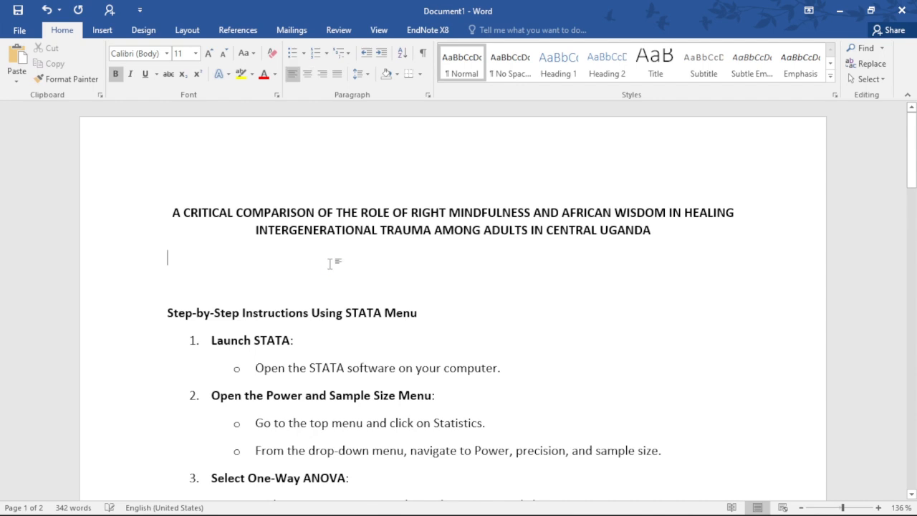
key(Return)
key(Up)
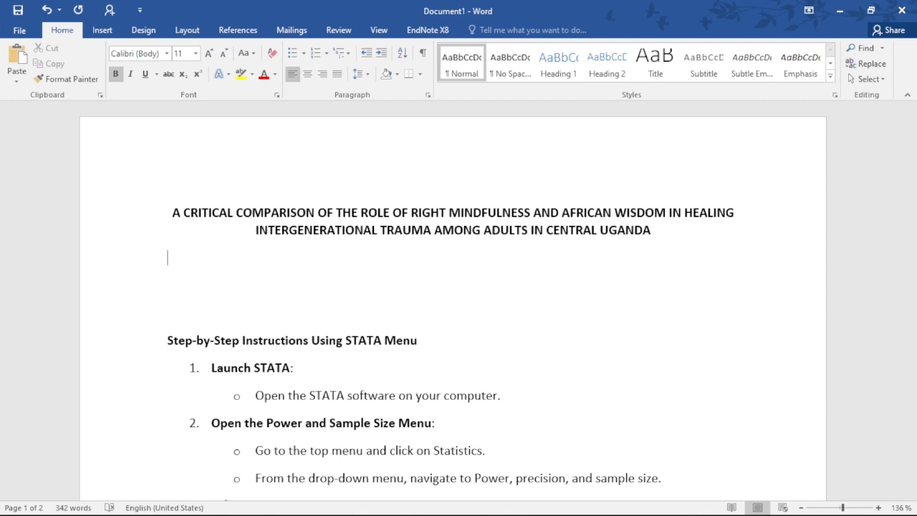
text(Intervention)
key(Return)
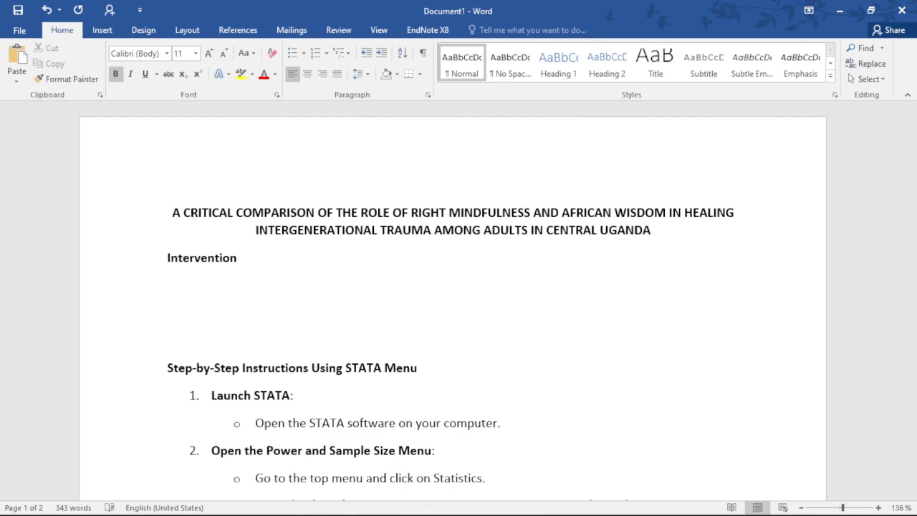
text(Control)
key(Return)
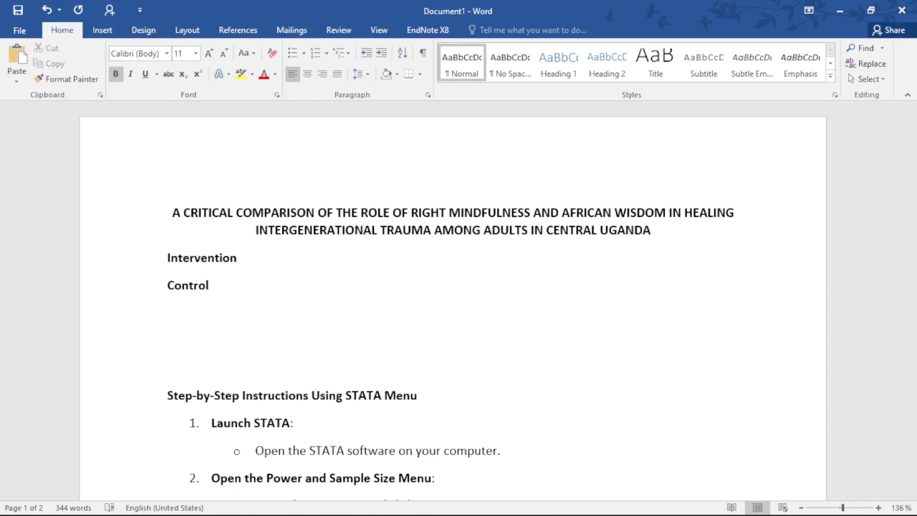
Add the line "African Wisdom" below the Control line.
text(African Wisom)
key(BackSpace)
key(BackSpace)
key(BackSpace)
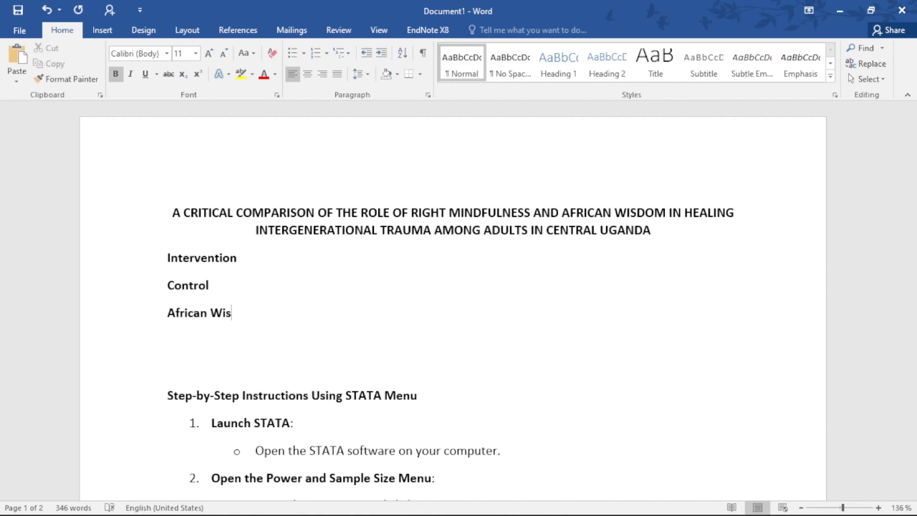
text(dom)
key(Return)
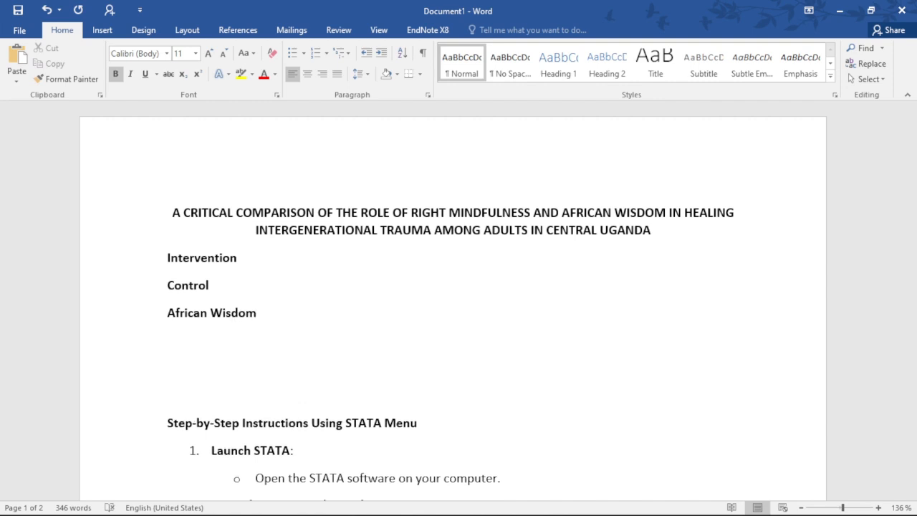
Add the line "Right Mindfulness" below African Wisdom, with both words capitalised.
text(Right minfu)
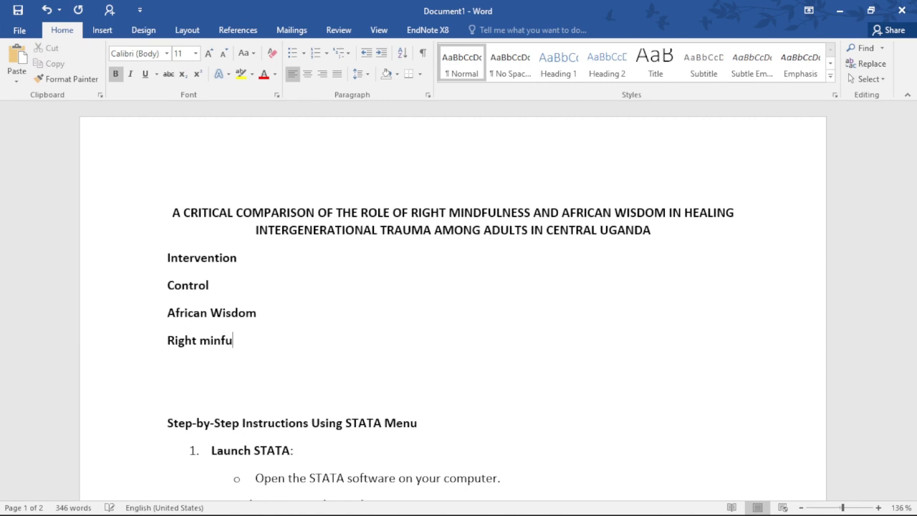
key(BackSpace)
key(BackSpace)
text(dfulness)
key(BackSpace)
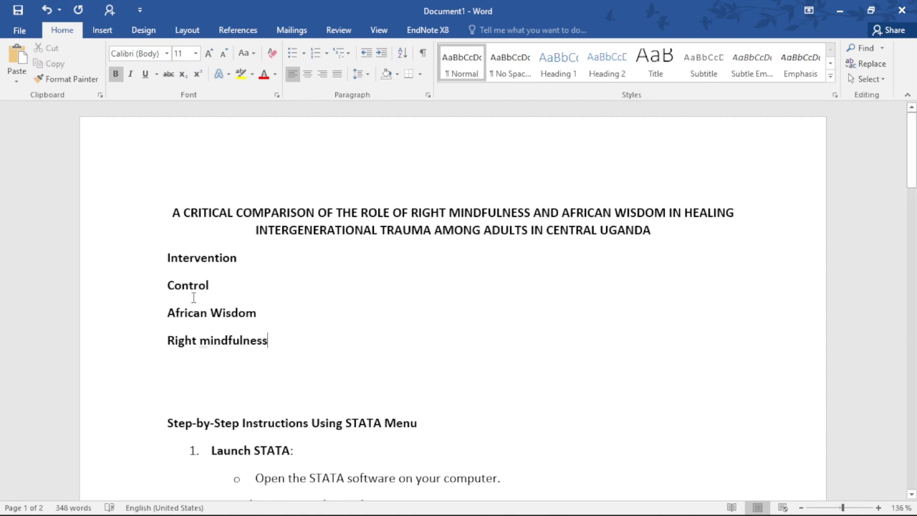
click(210, 340)
key(BackSpace)
text(M)
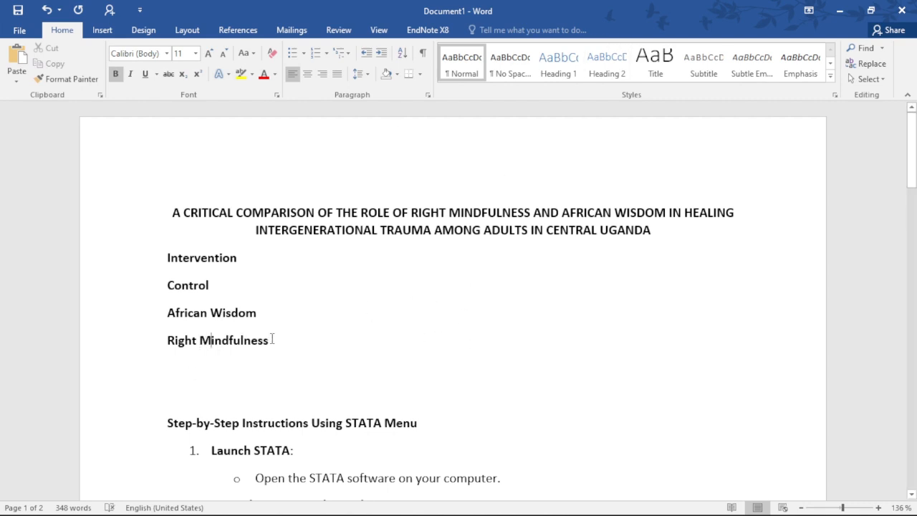
Copy the African Wisdom and Right Mindfulness lines below themselves and join the copies into one line, "African Wisdom + Right Mindfulness".
drag(272, 339, 168, 313)
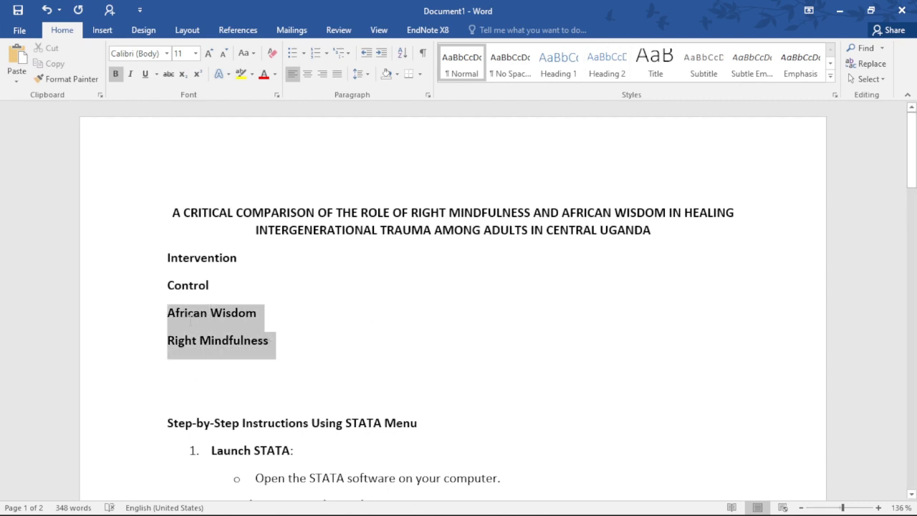
key(ctrl+c)
click(242, 364)
key(ctrl+v)
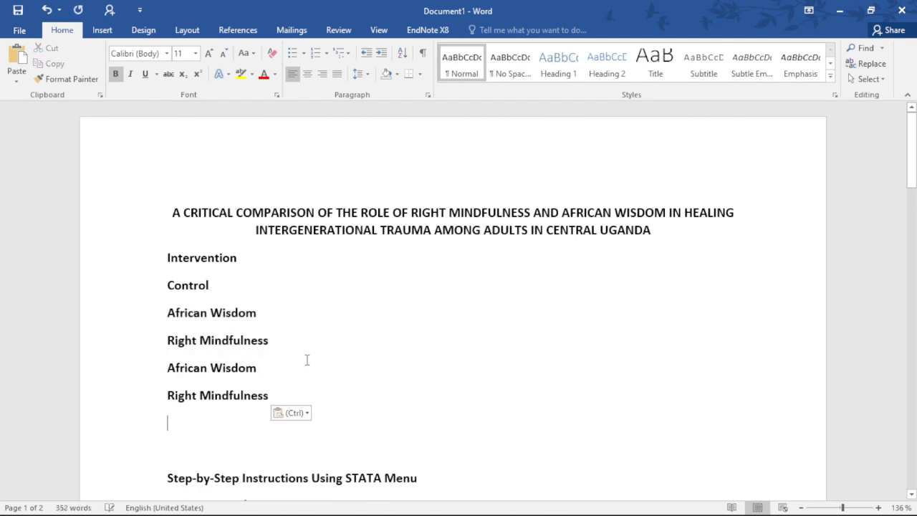
click(307, 360)
text(+)
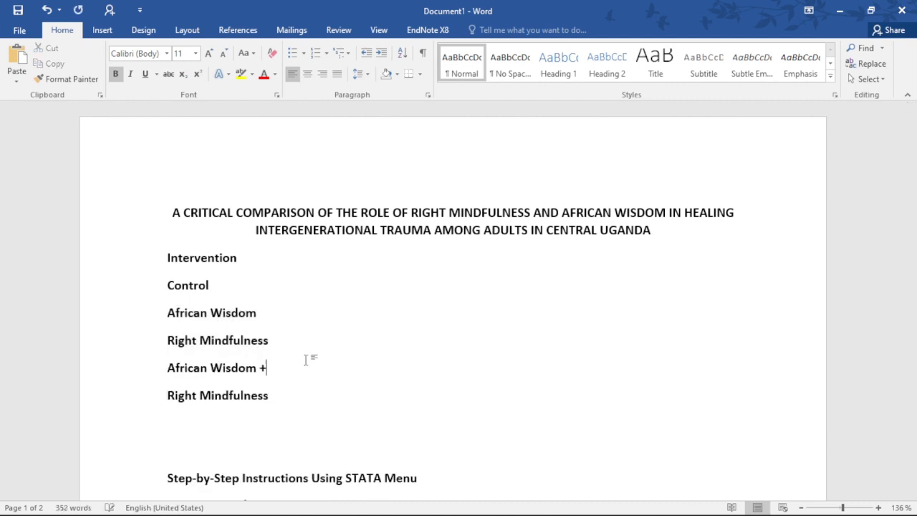
key(Delete)
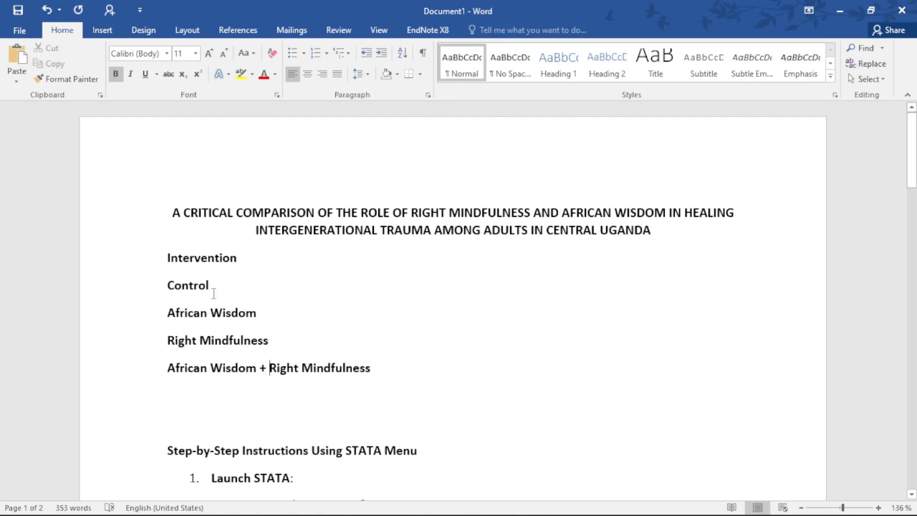
Remove the bold formatting from the four group lines below the Intervention heading.
drag(167, 285, 477, 360)
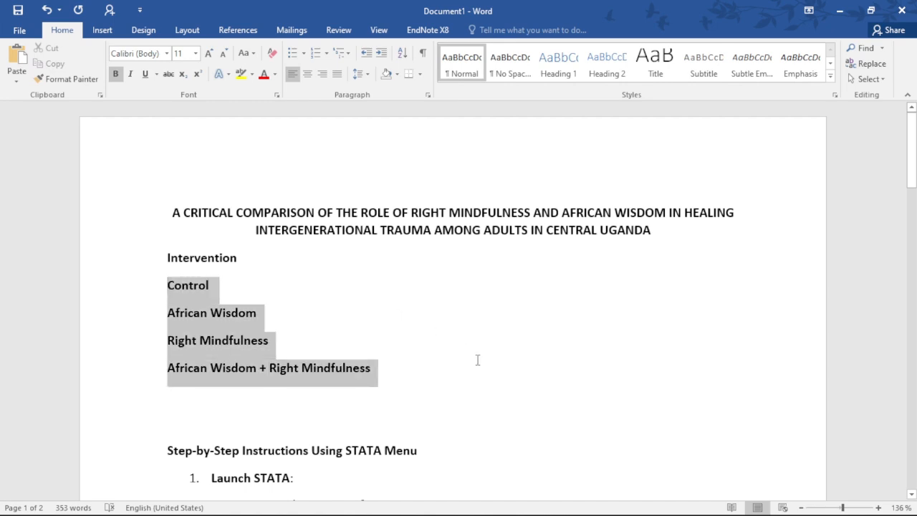
key(ctrl+b)
click(407, 366)
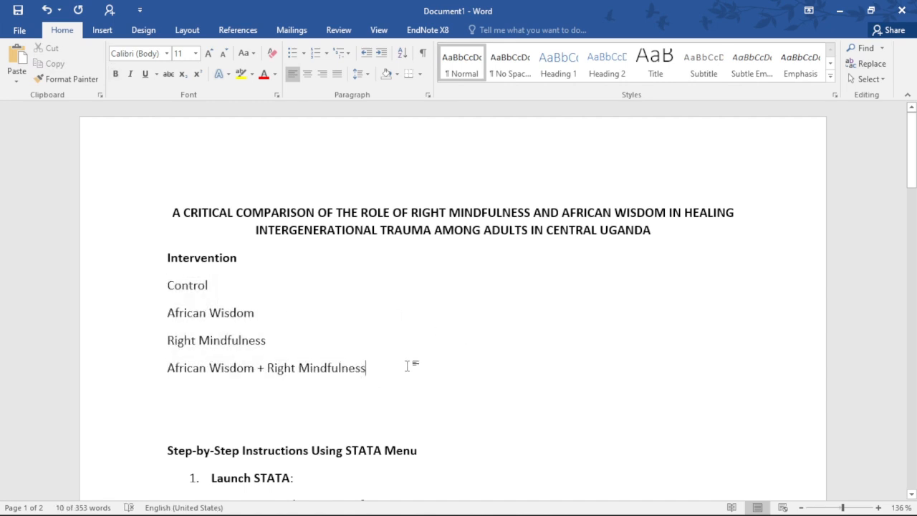
drag(377, 371, 169, 313)
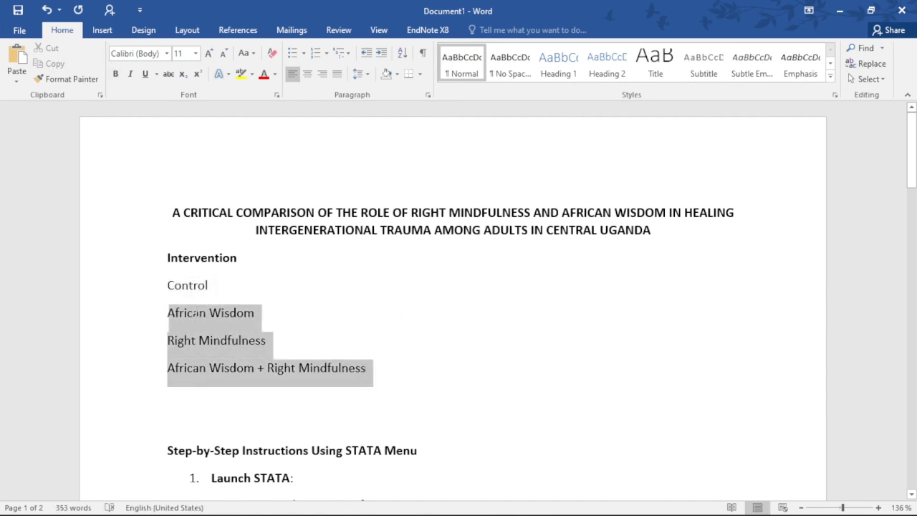
click(177, 283)
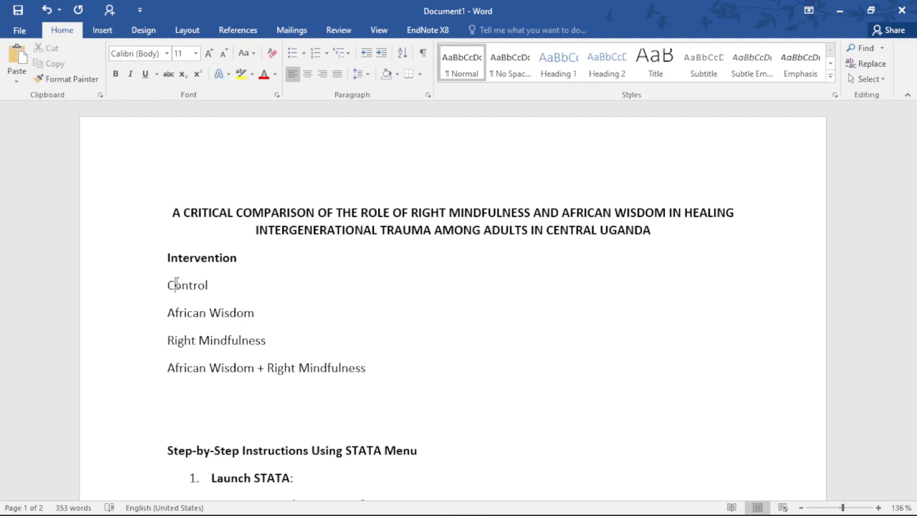
click(270, 297)
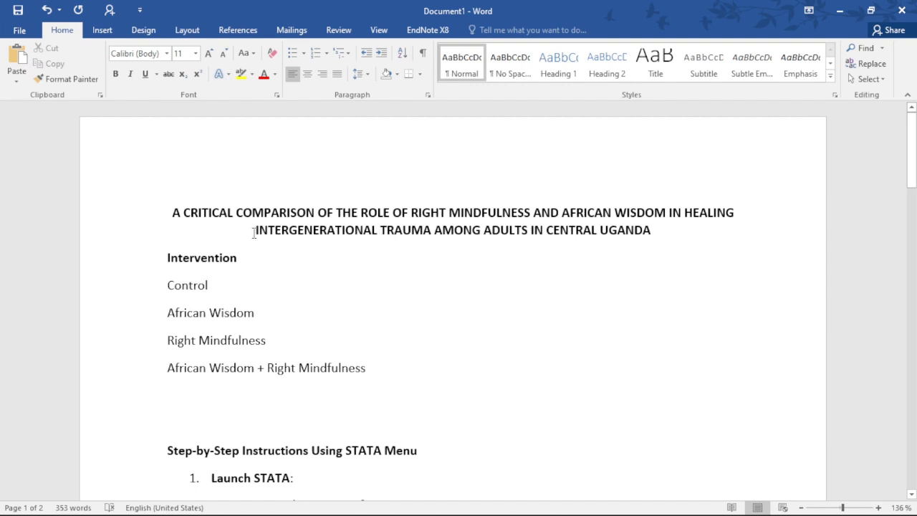
drag(255, 231, 422, 225)
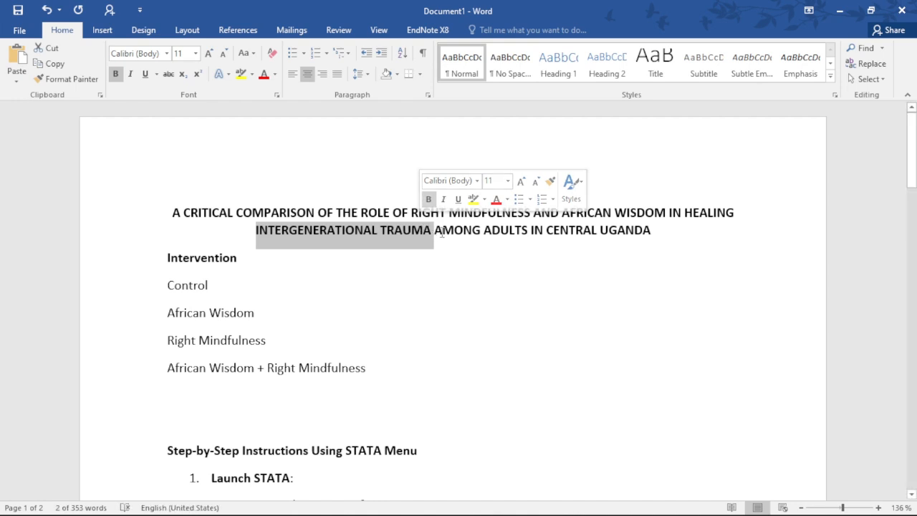
click(439, 230)
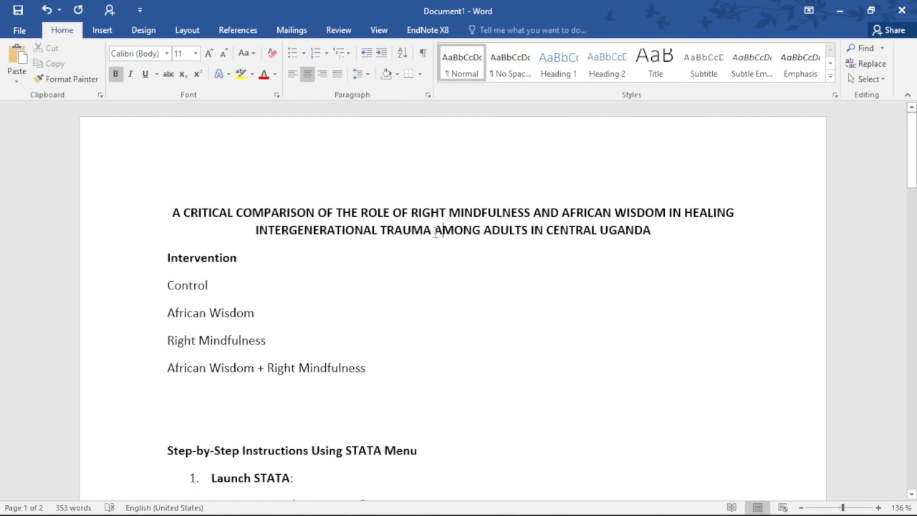
click(435, 230)
drag(686, 214, 433, 238)
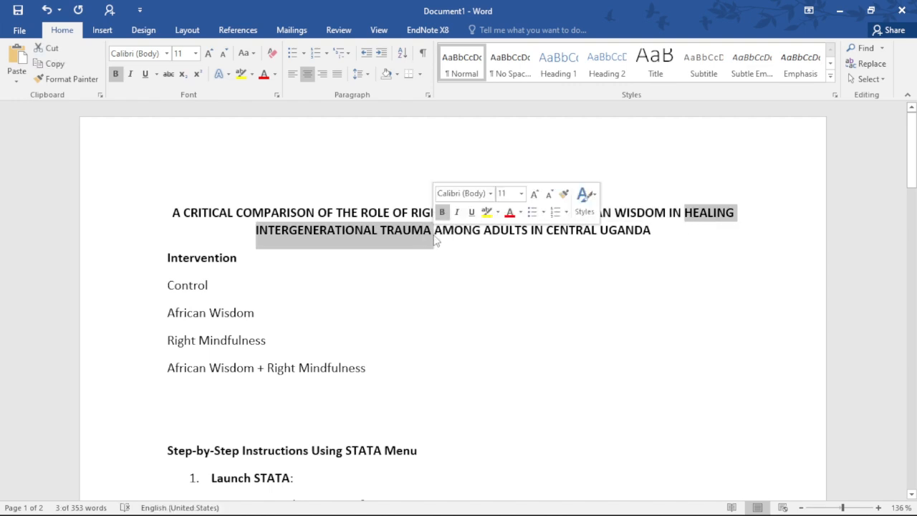
Complete the Control line so that it reads "Control: 0% =0.00".
click(235, 289)
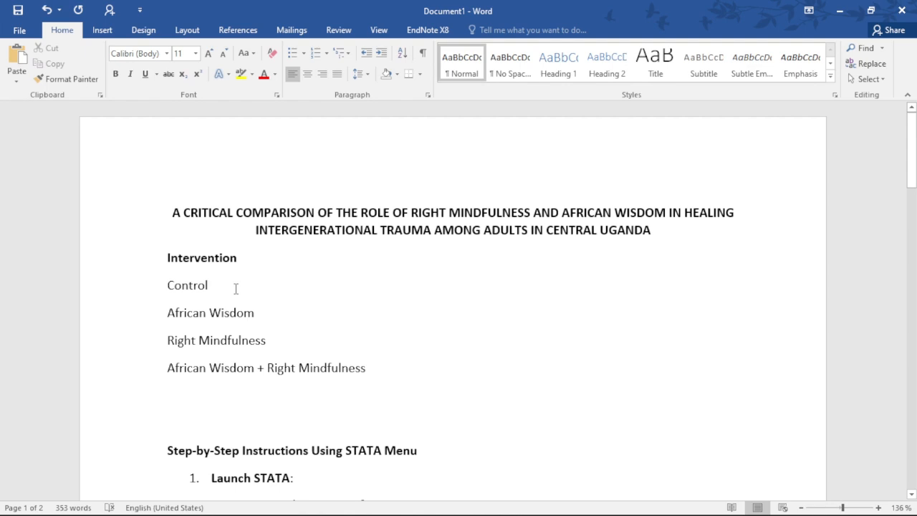
key(BackSpace)
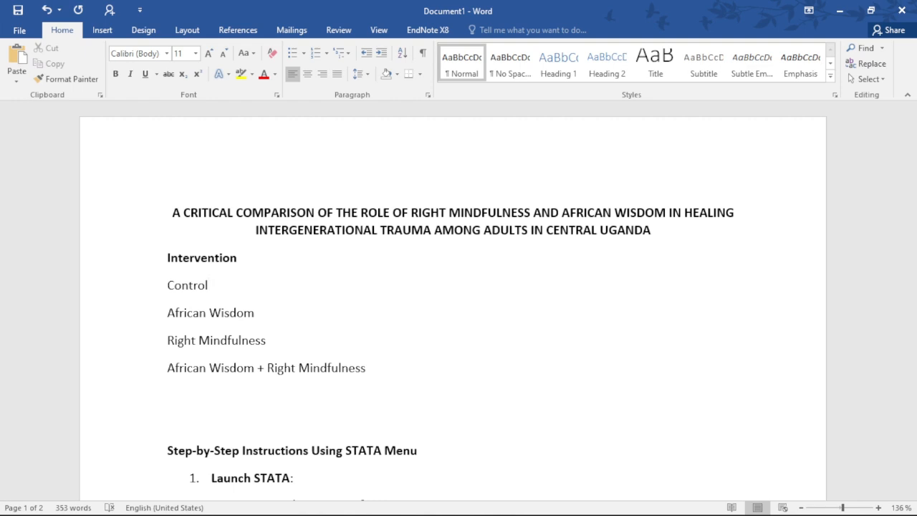
text(:)
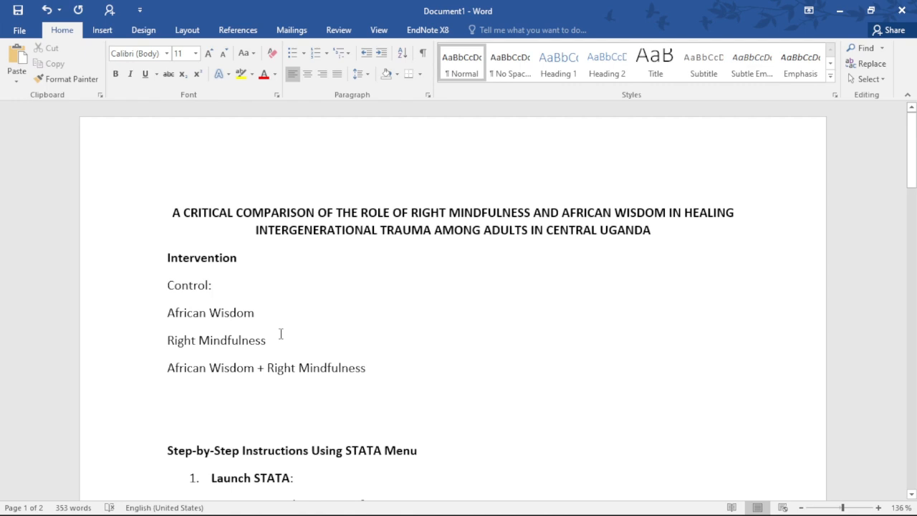
triple_click(228, 365)
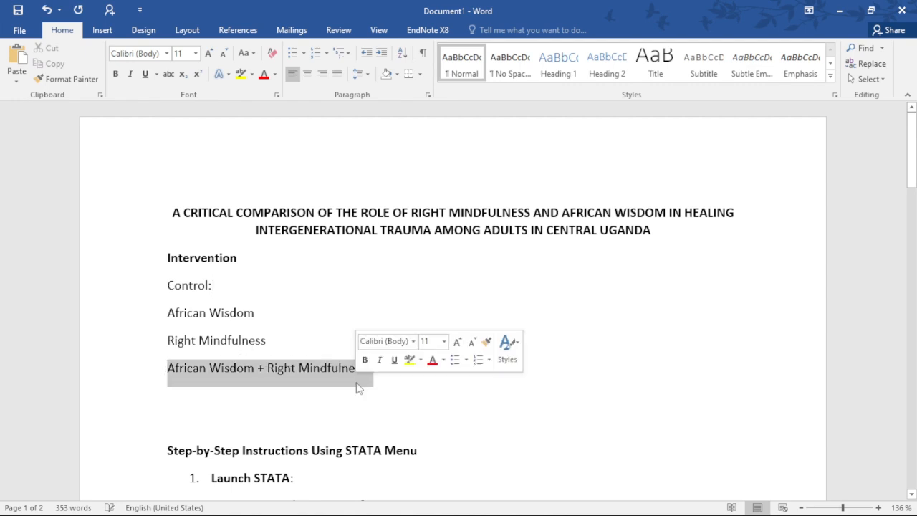
click(257, 285)
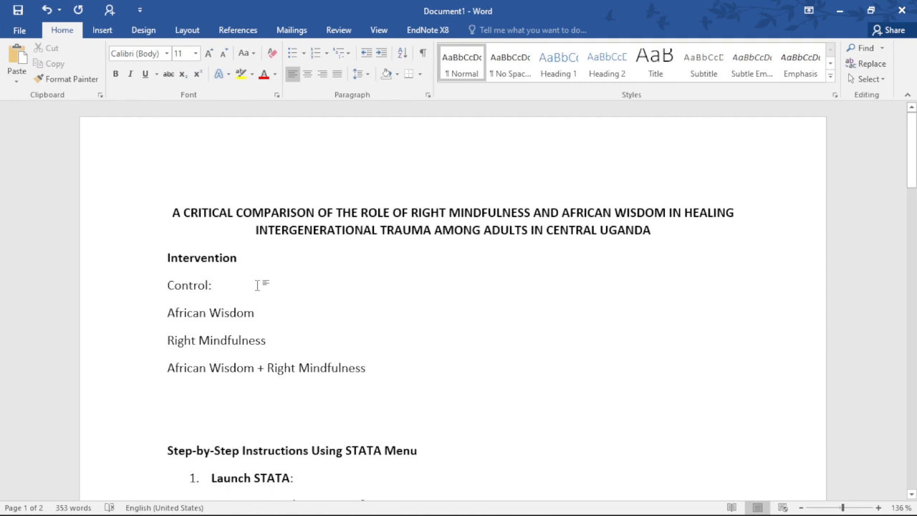
text(0%)
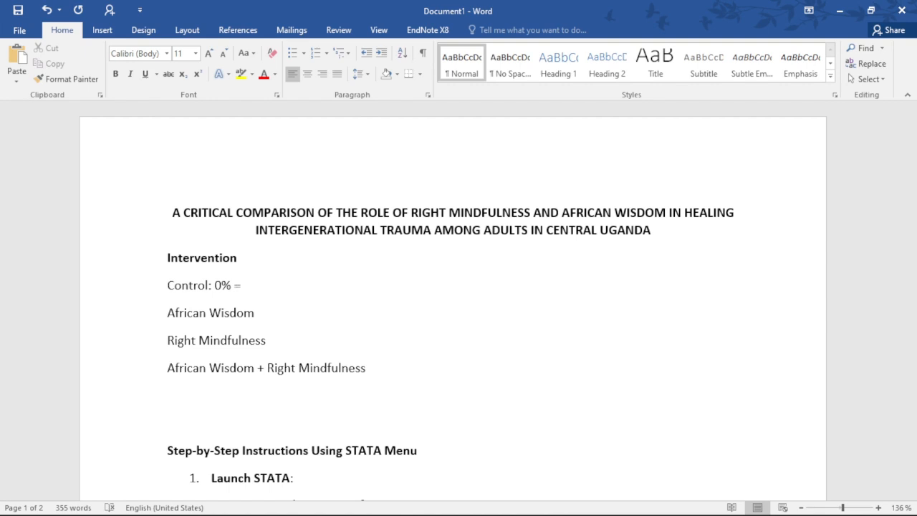
text(=0.0)
text(0)
Complete the African Wisdom line as "African Wisdom: 50% = 0.50" and add a colon after Right Mindfulness on the following line.
click(255, 312)
text(:)
text(50%)
text(= 0.5)
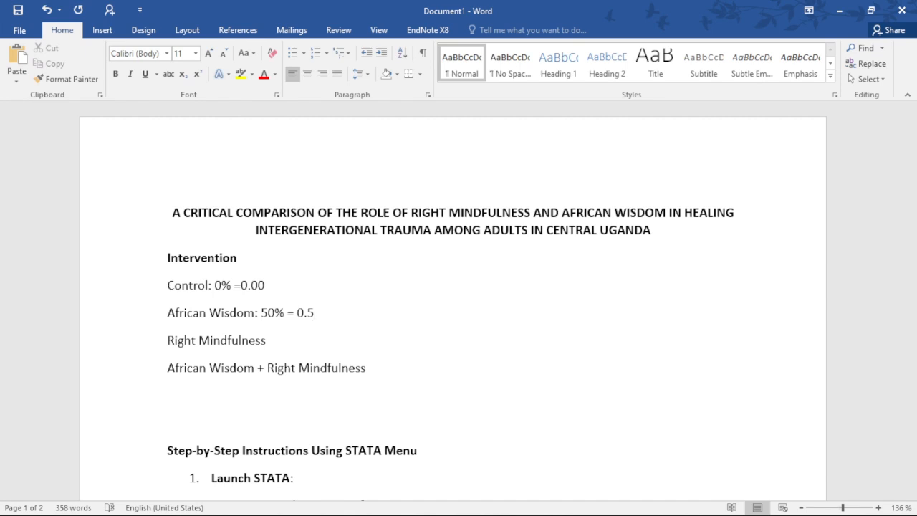
text(0)
click(276, 335)
text(:)
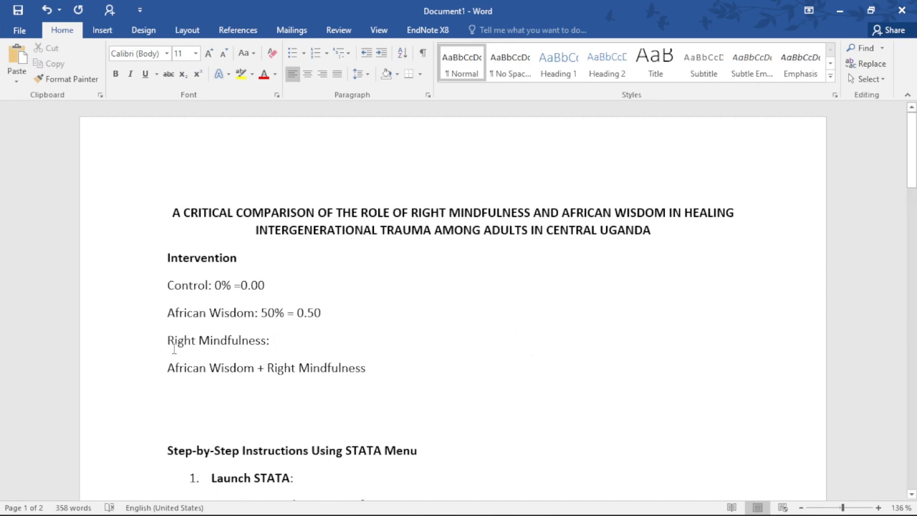
drag(168, 346, 296, 346)
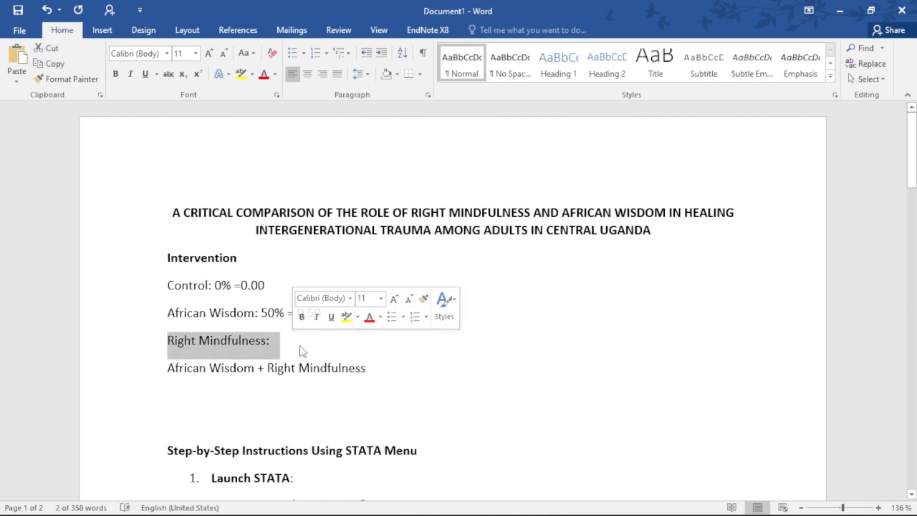
click(300, 346)
drag(165, 318, 253, 318)
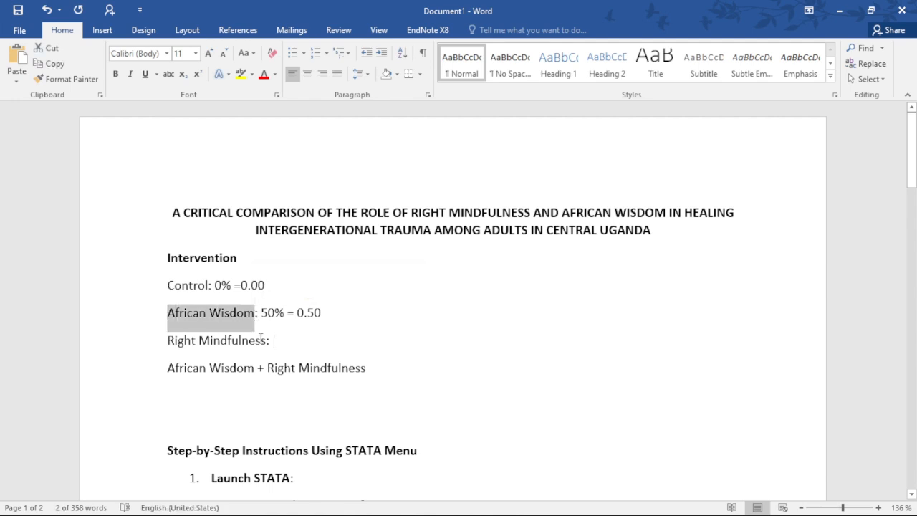
click(261, 340)
click(163, 367)
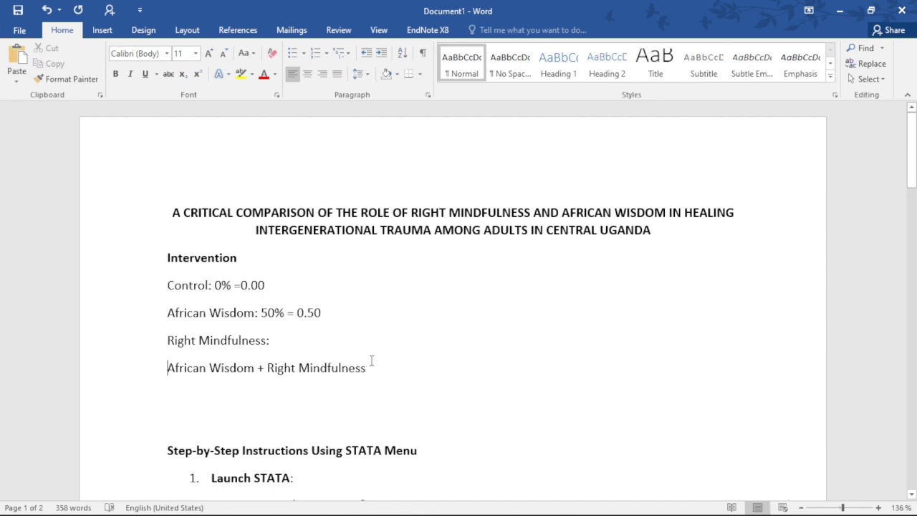
Complete the Right Mindfulness line so that it reads "Right Mindfulness: 60% = 0.60".
triple_click(375, 370)
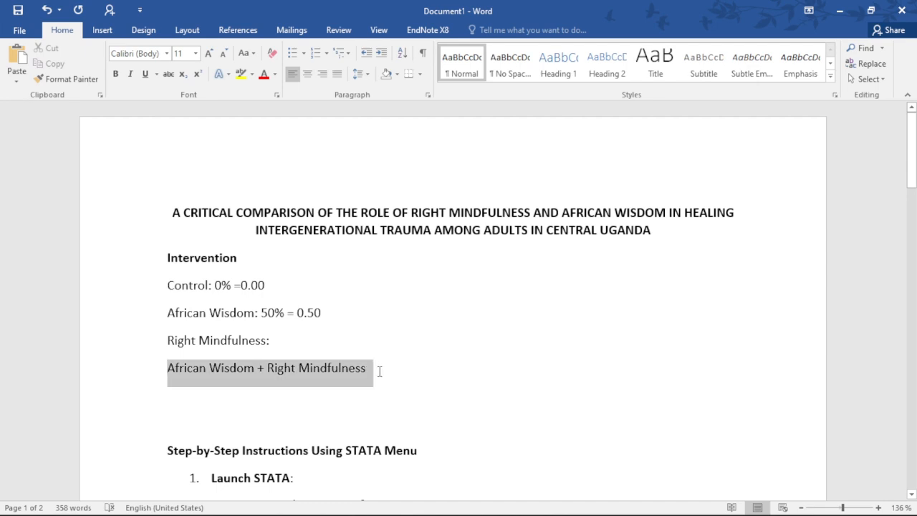
click(303, 342)
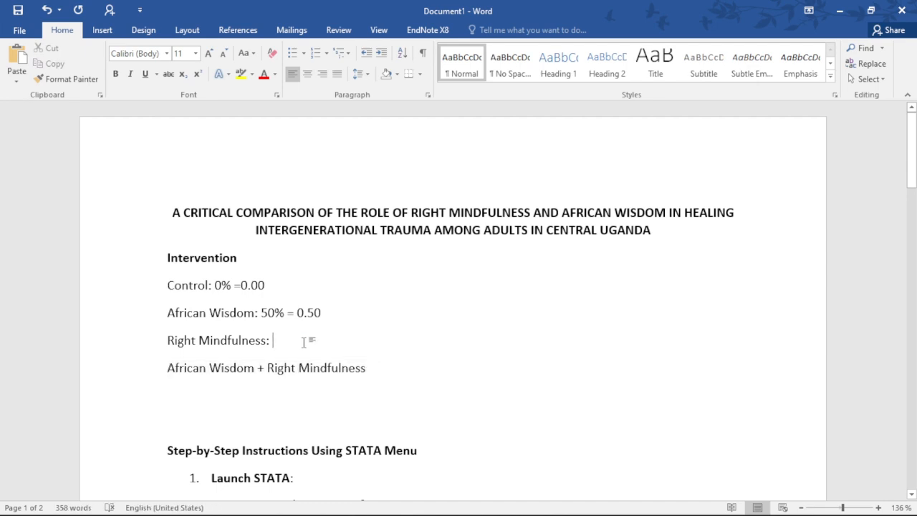
text(60%)
drag(169, 312, 274, 313)
click(317, 342)
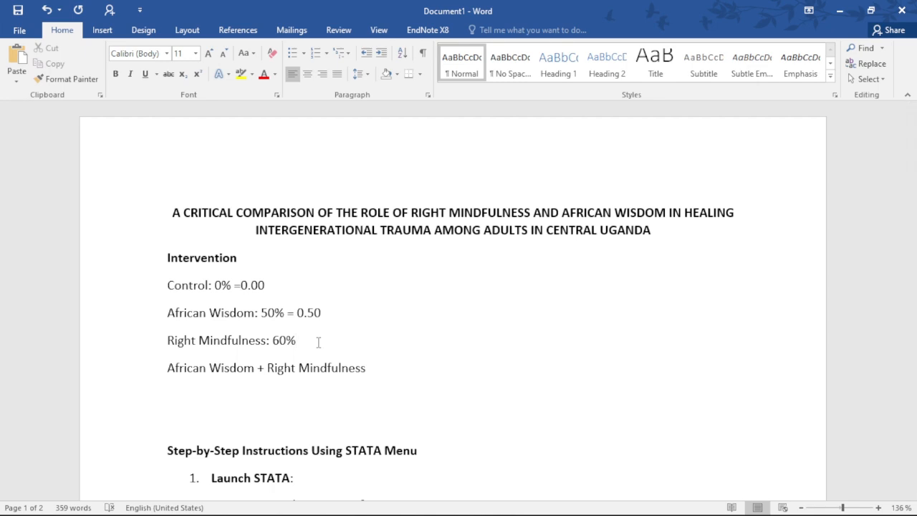
text(= 0.60)
Complete the combined group line as "African Wisdom + Right Mindfulness: 80% = 0.80".
click(389, 368)
text(:)
text(80)
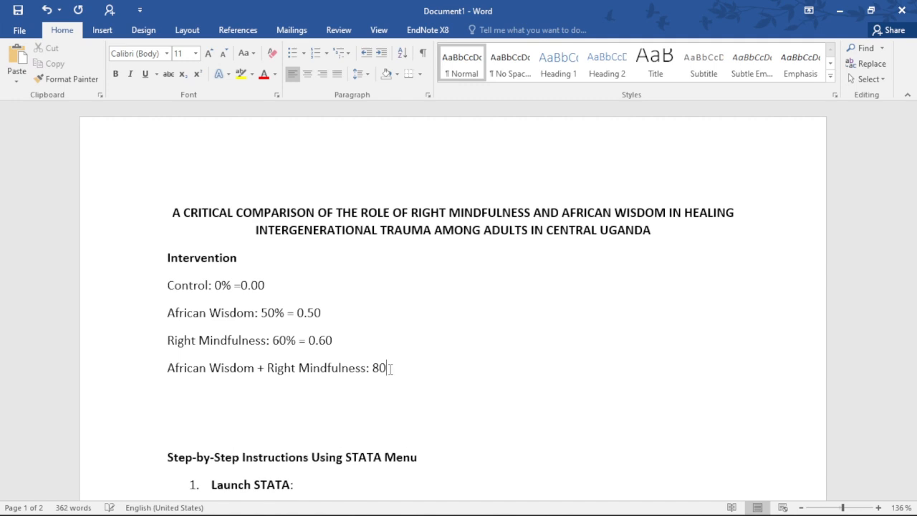
key(BackSpace)
text(0%)
text(= 0.80)
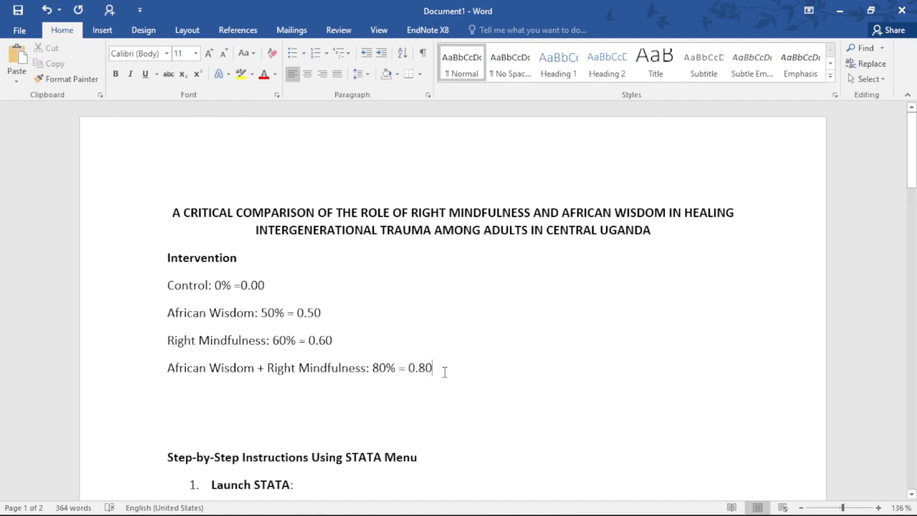
drag(444, 371, 167, 284)
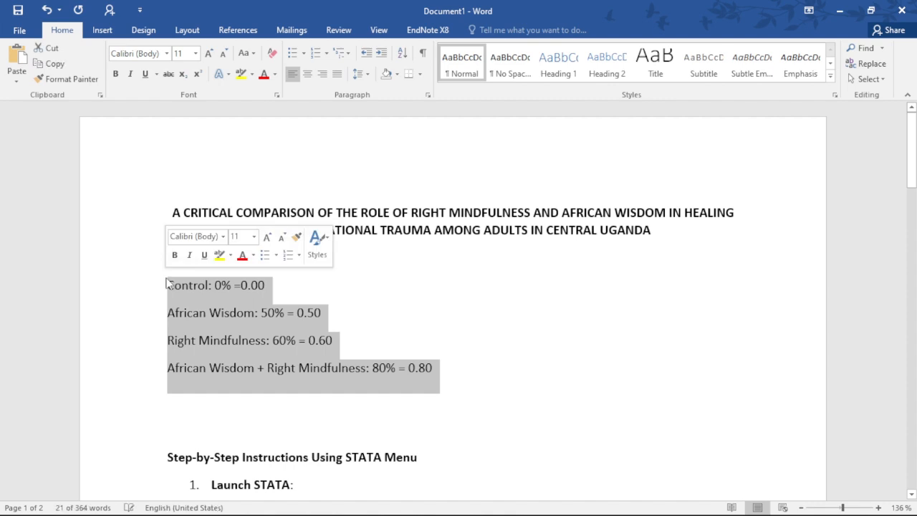
click(266, 367)
Add a bold line below the groups reading "Significance: 0.05 (95% CI :5% = 0.05)", with the spelling of Significance corrected.
click(190, 416)
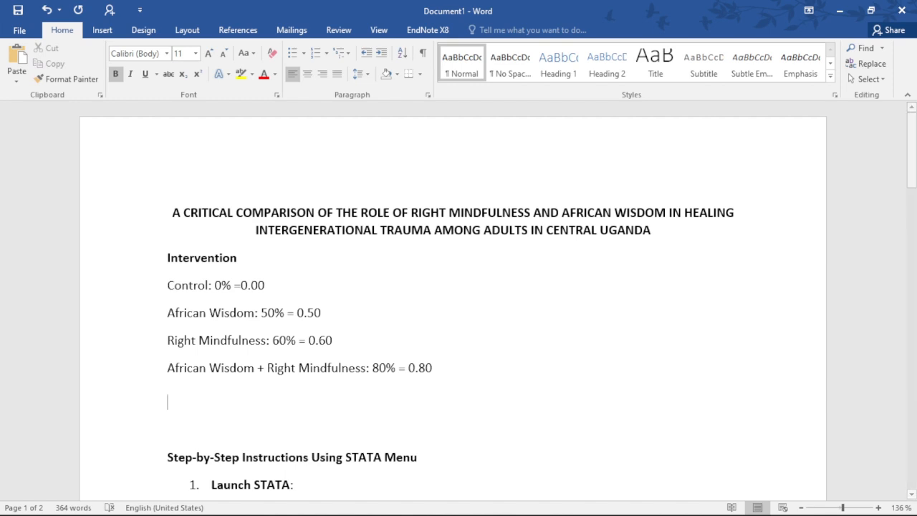
key(Return)
key(Up)
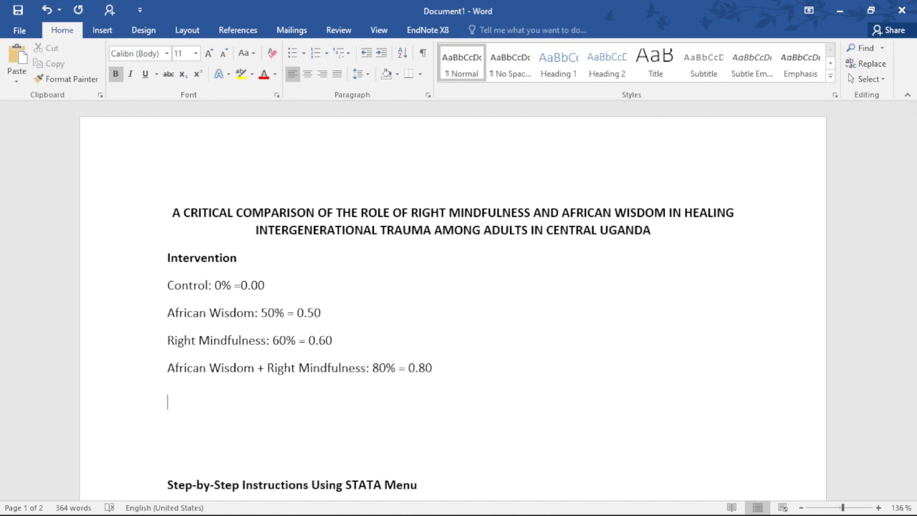
text(Signficance)
key(BackSpace)
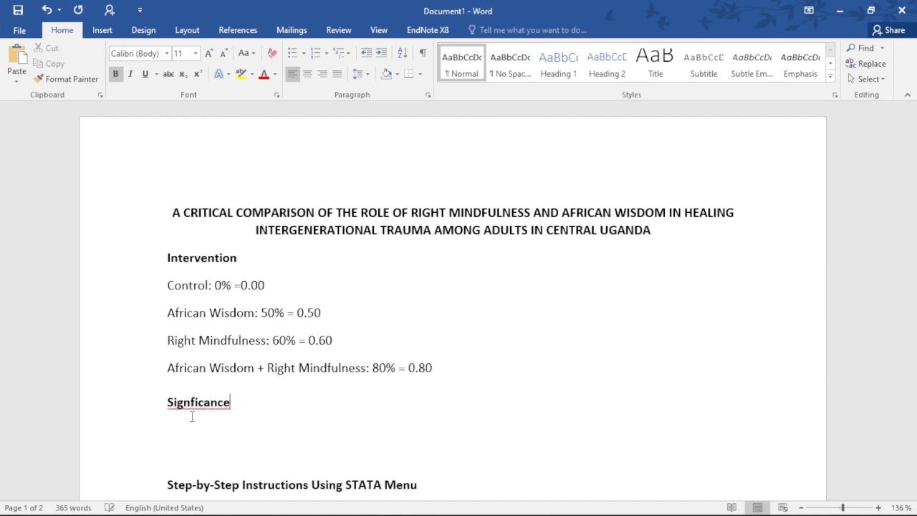
text(:)
click(190, 404)
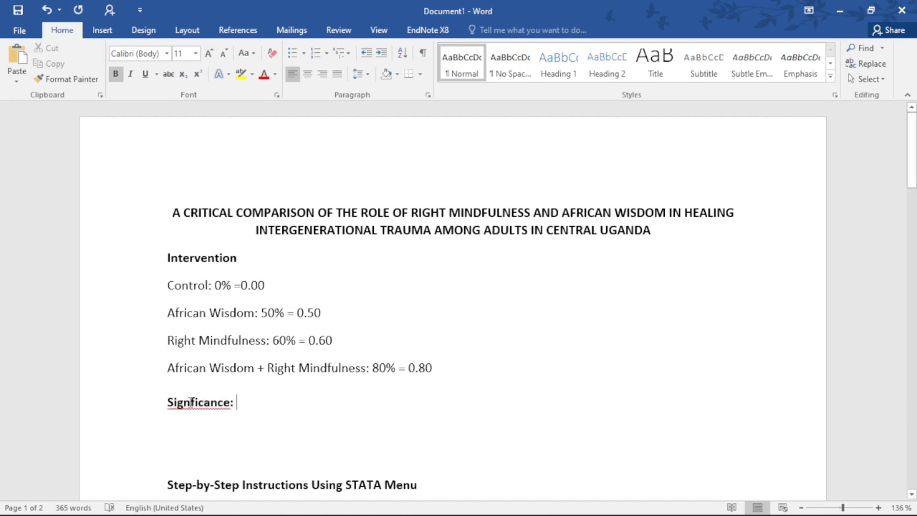
right_click(231, 410)
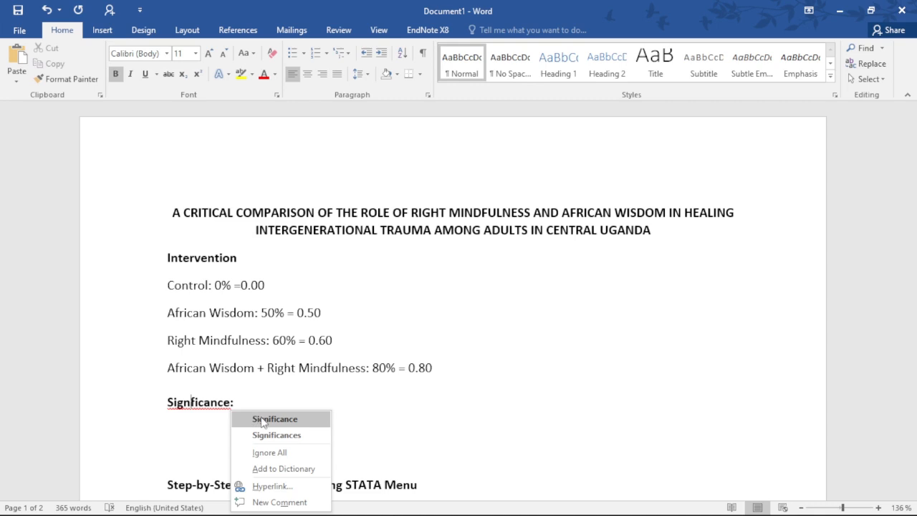
click(263, 419)
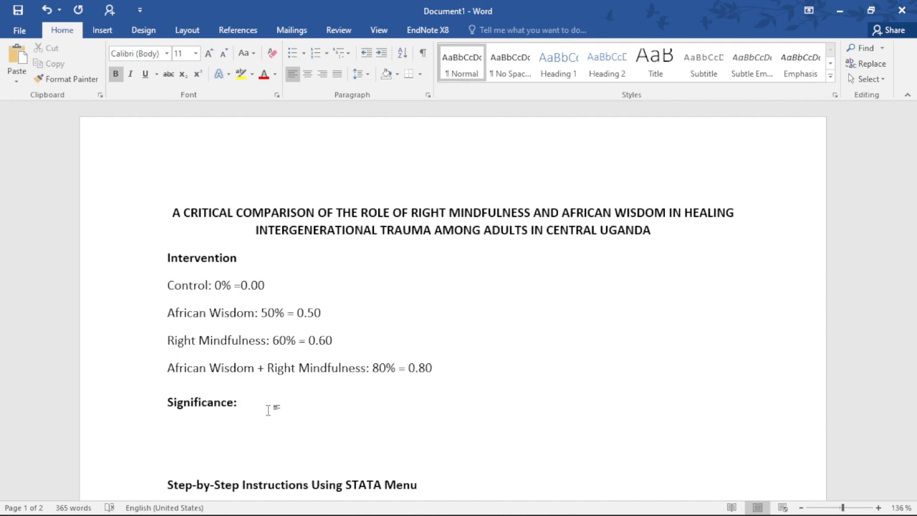
text(0.05 (95% CI 5% CI :5% = 0.05))
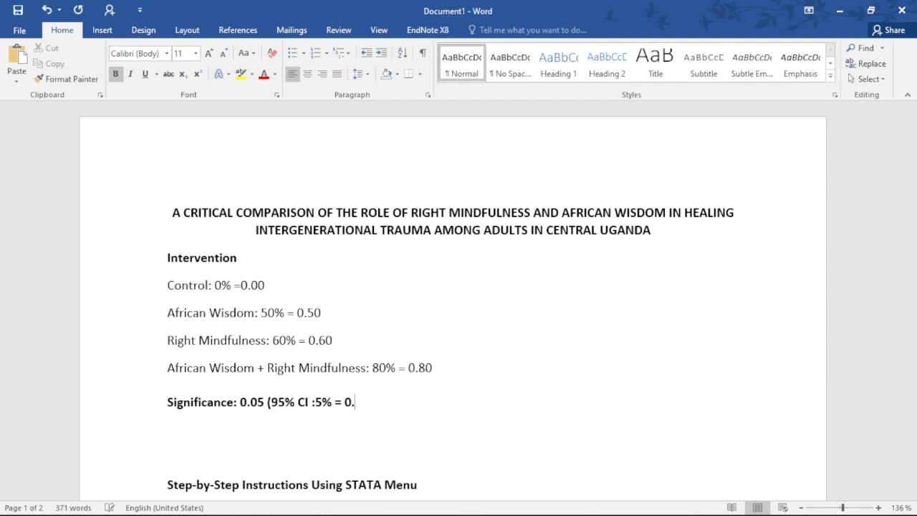
key(Down)
Append "Alpha values" to the end of the Significance line and start a new line below it.
scroll(493, 363, down, 3)
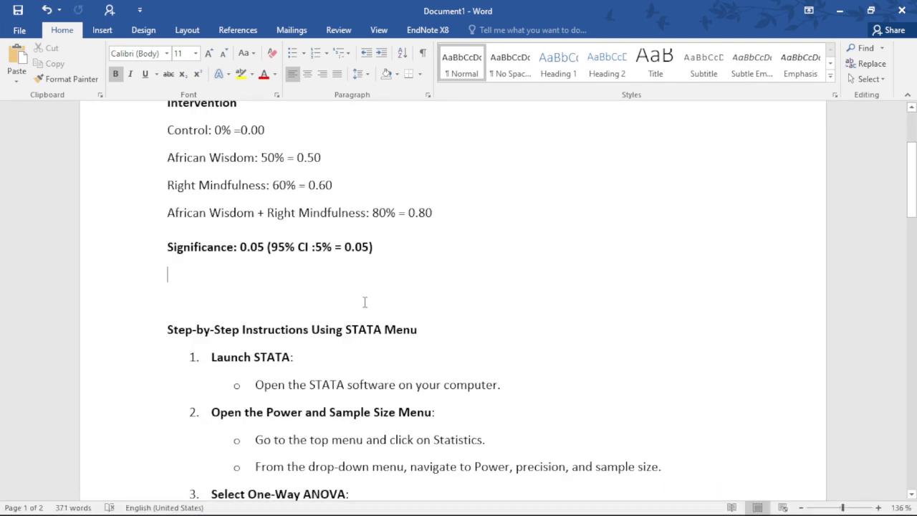
click(395, 248)
text(Alpoha)
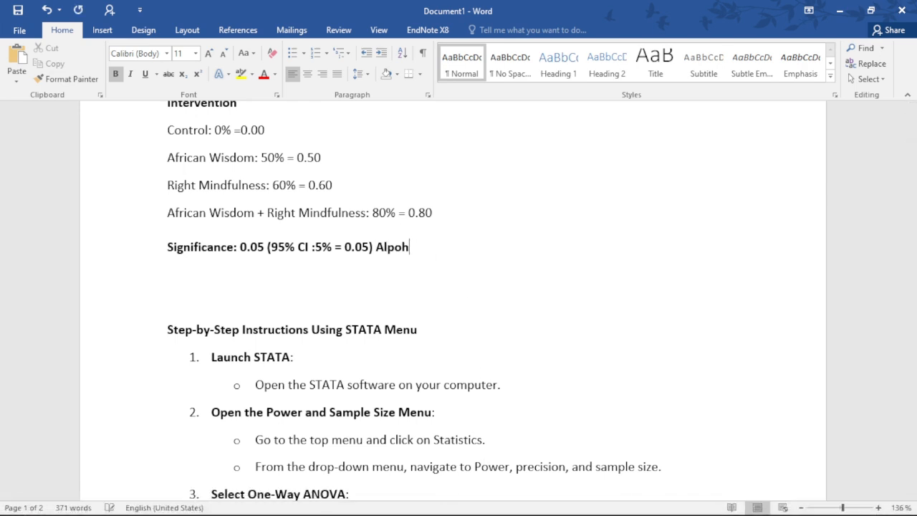
key(BackSpace)
key(BackSpace)
key(BackSpace)
text(ha value s)
key(Return)
key(BackSpace)
key(BackSpace)
key(BackSpace)
text(s)
key(Return)
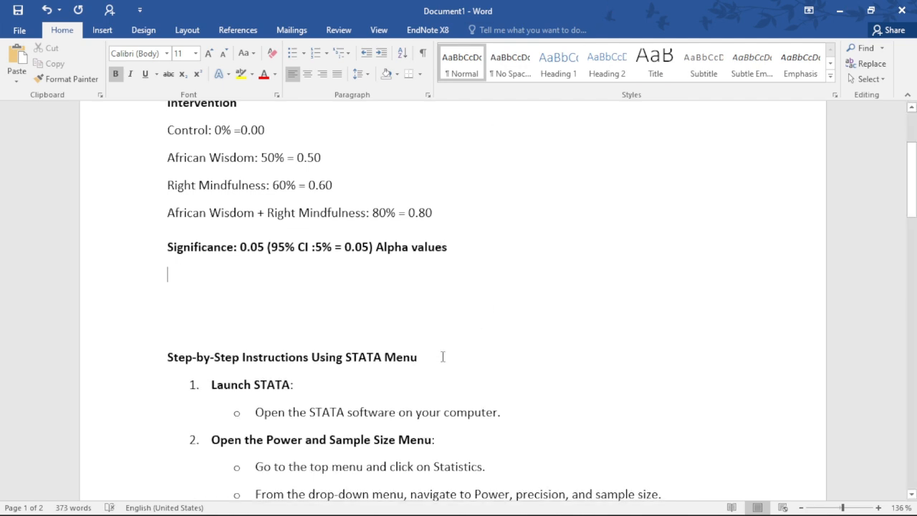
Enter "Power: 0.8" on the line below Significance.
mouse_move(473, 507)
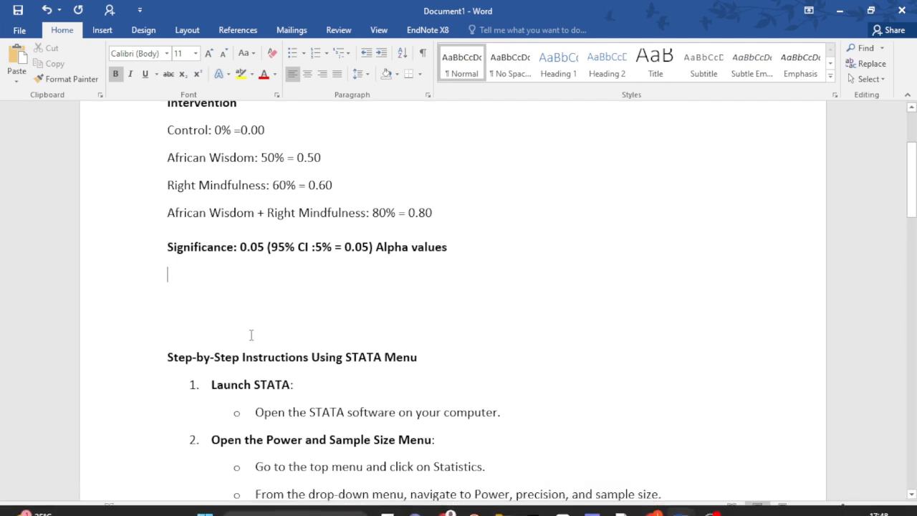
text(Power)
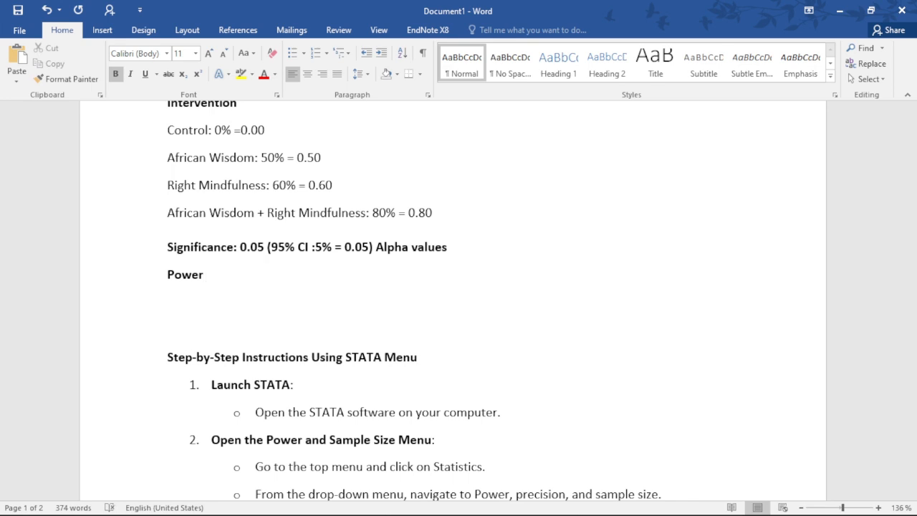
key(BackSpace)
text(:)
text(0.8)
Review the Significance and Power lines together with the title and group values above them.
key(shift+Up)
key(shift+Home)
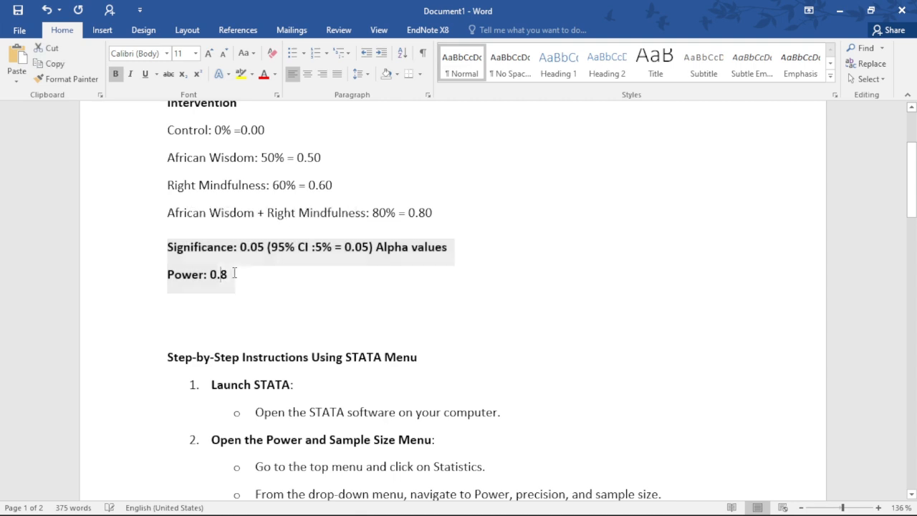
click(200, 278)
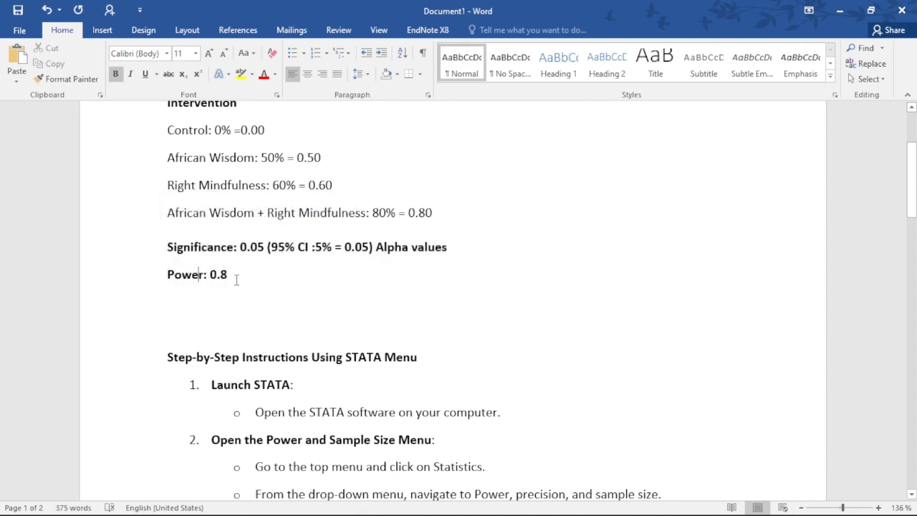
drag(236, 280, 141, 258)
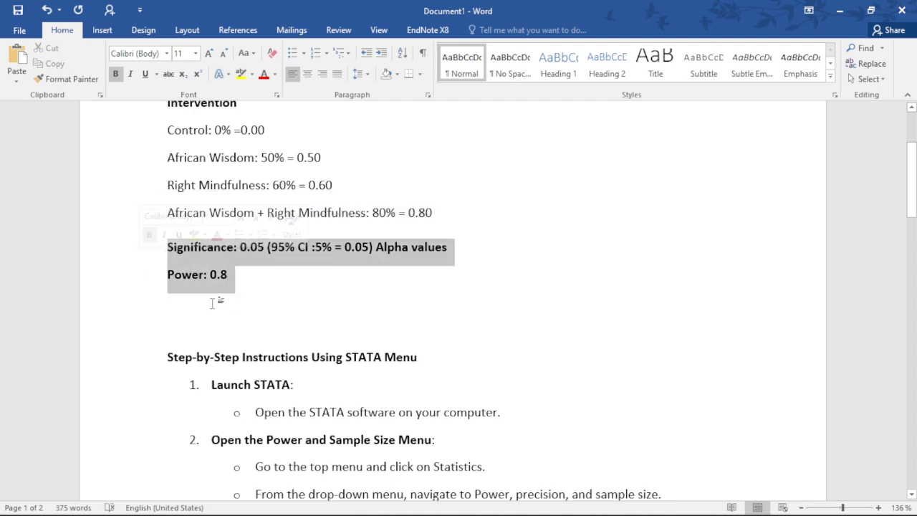
drag(232, 287, 144, 264)
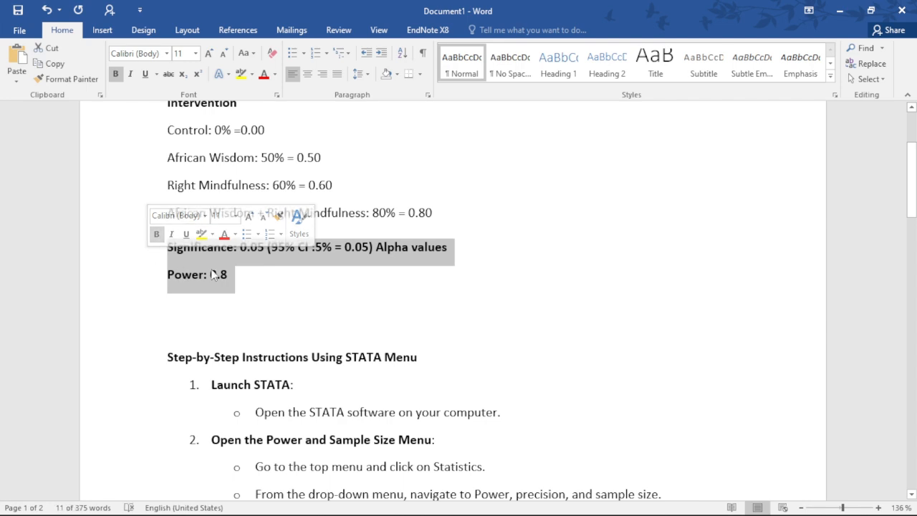
drag(235, 279, 164, 242)
scroll(236, 281, up, 1)
key(ctrl+shift+Home)
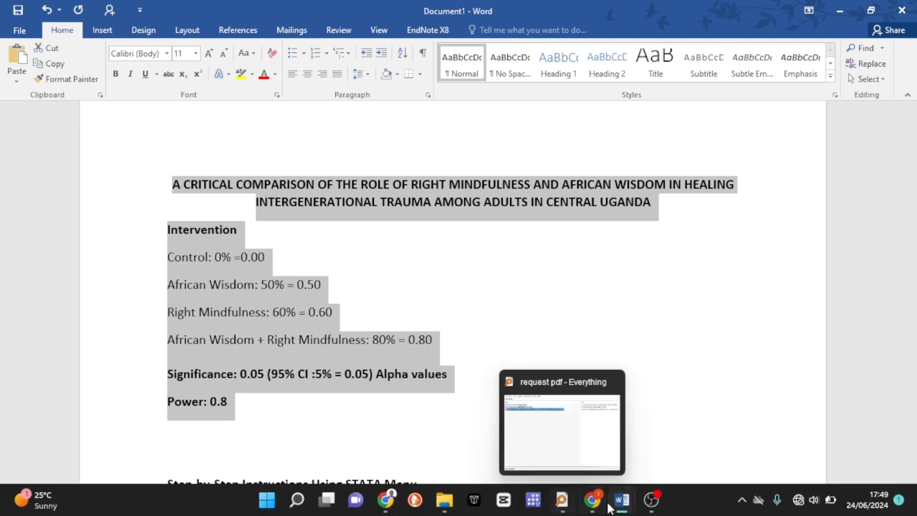
Launch Stata from the STATA 14 folder and open the Power and sample-size analysis window.
mouse_move(621, 499)
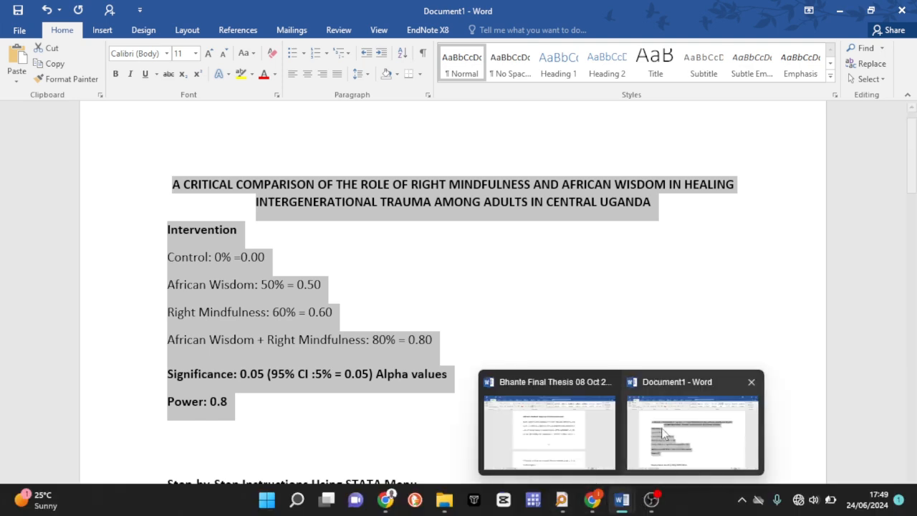
click(333, 311)
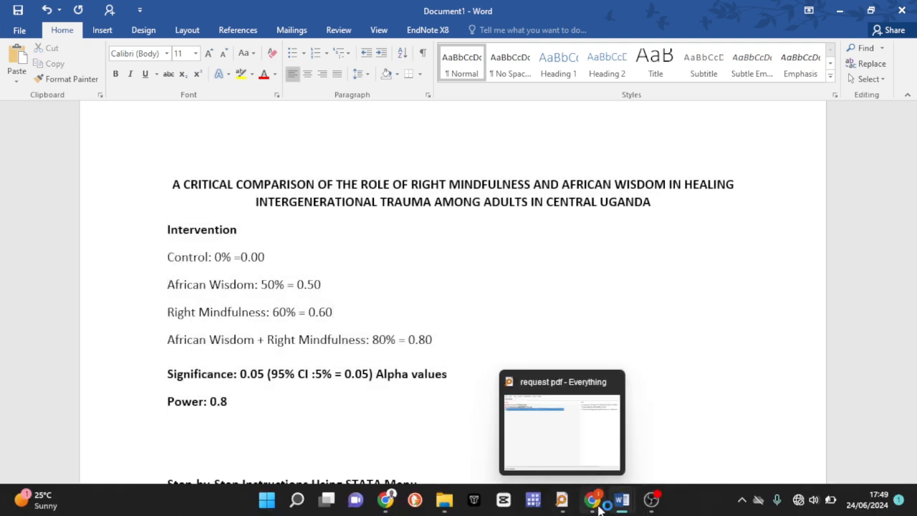
click(533, 499)
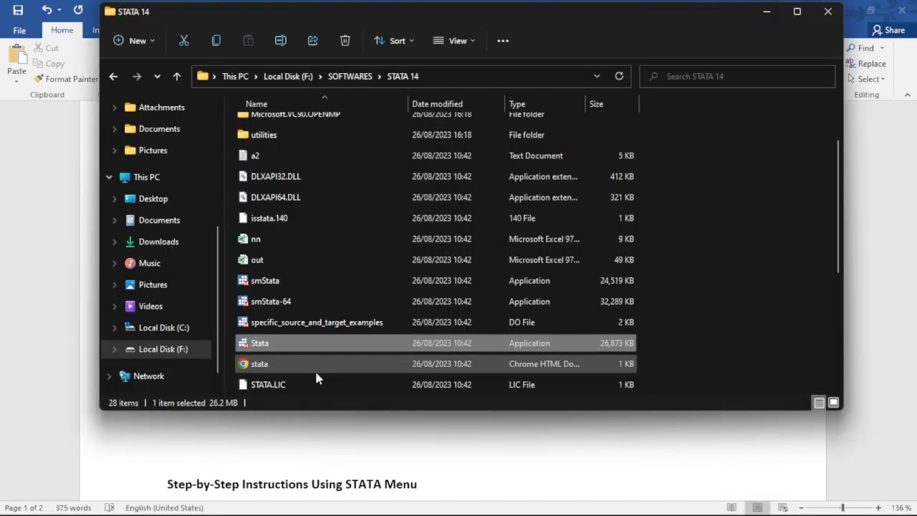
double_click(314, 368)
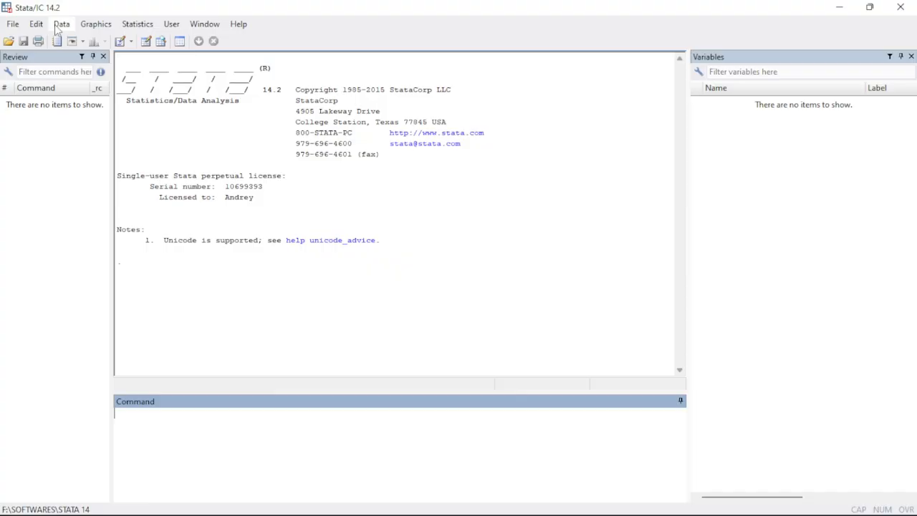
click(137, 25)
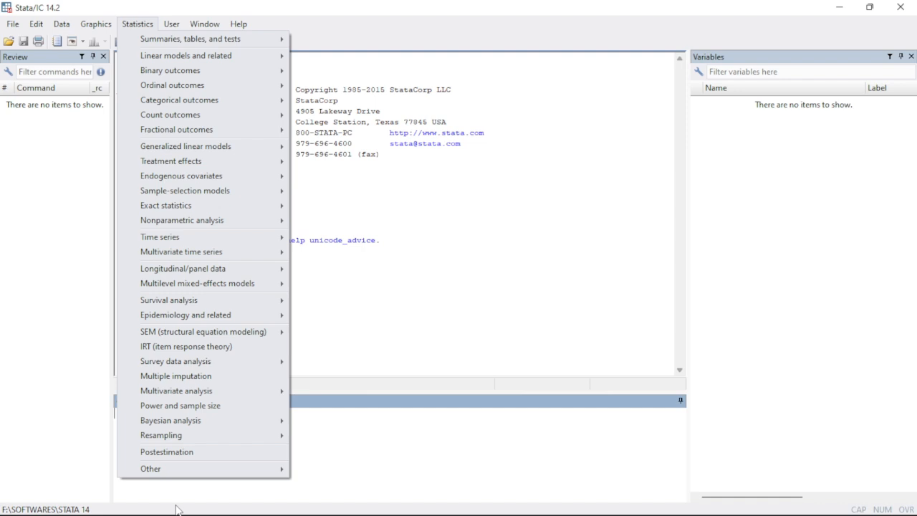
click(222, 411)
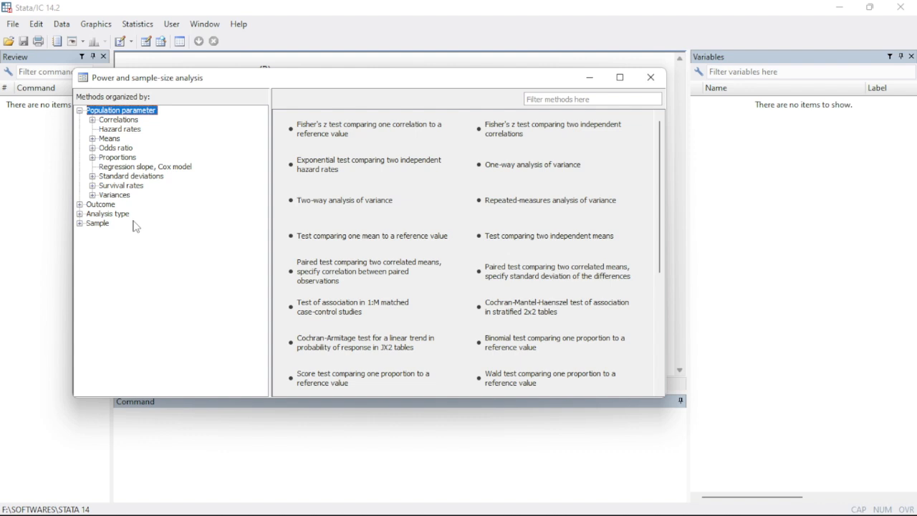
Compare the methods offered for the Means, Odds ratio, Standard deviations, Regression slope and Proportions population parameters.
click(113, 138)
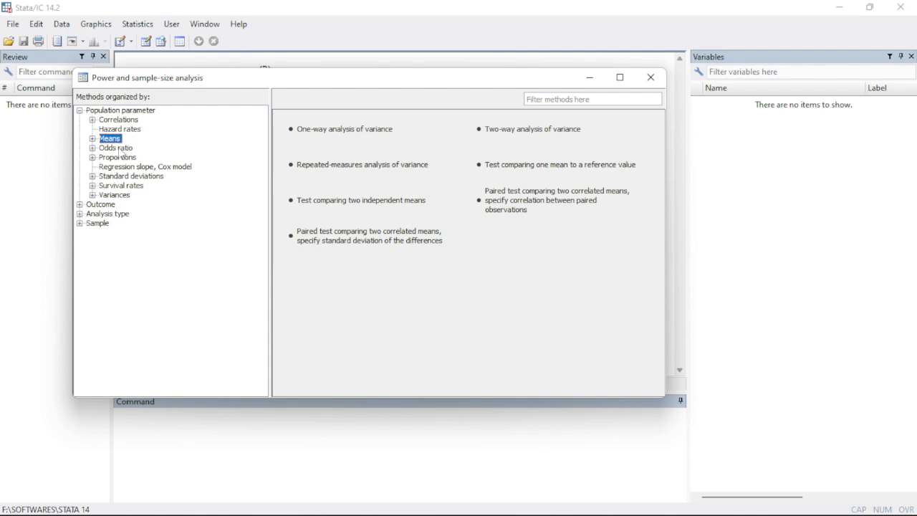
click(120, 149)
click(107, 140)
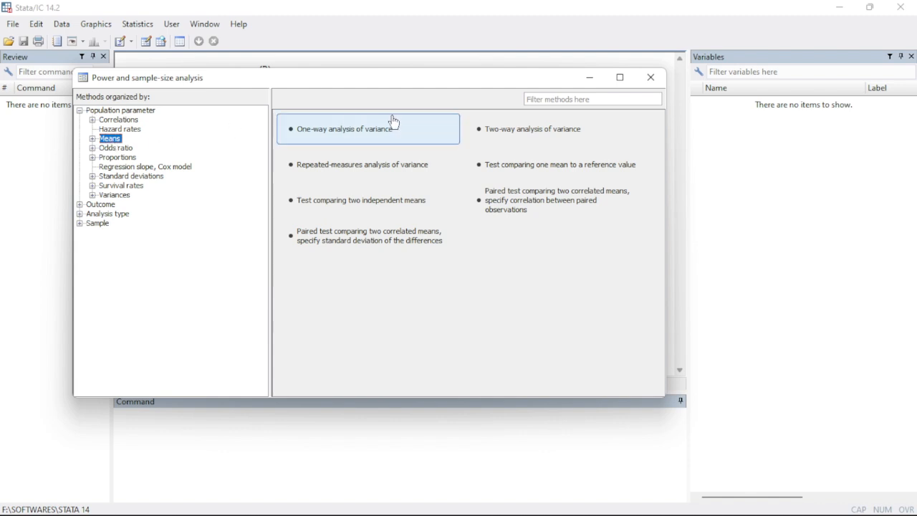
click(113, 177)
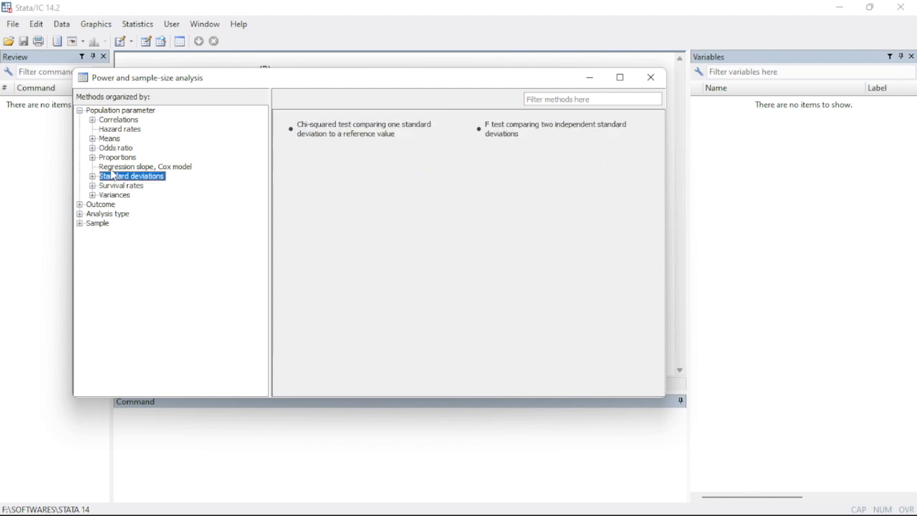
click(108, 167)
click(108, 157)
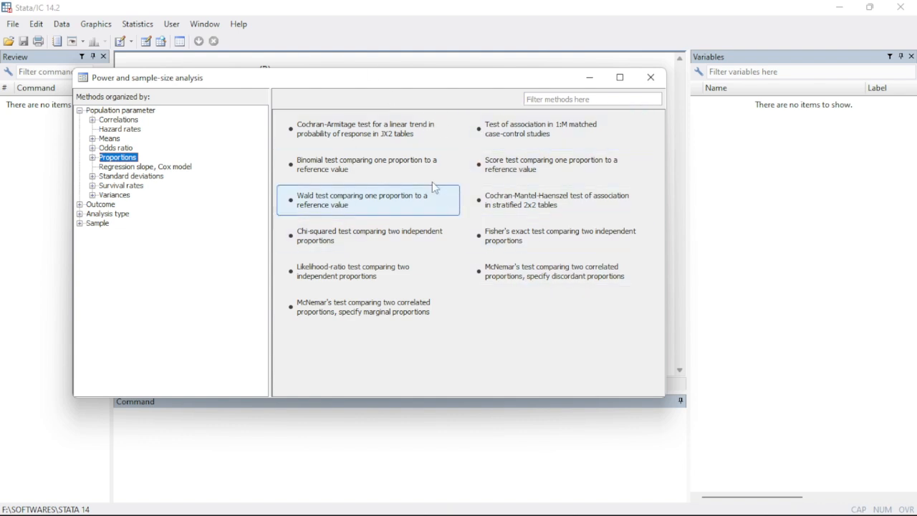
click(129, 149)
Choose the One-way analysis of variance method for the Means population parameter.
click(107, 139)
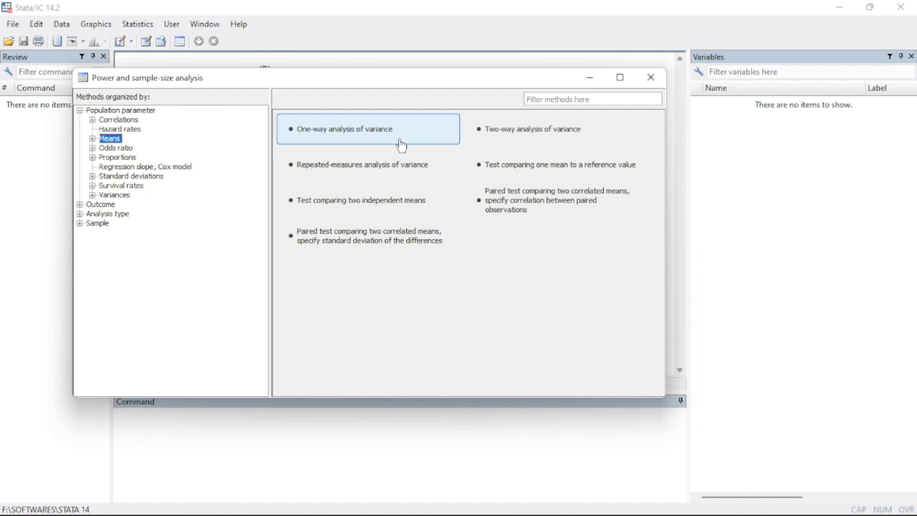
click(402, 144)
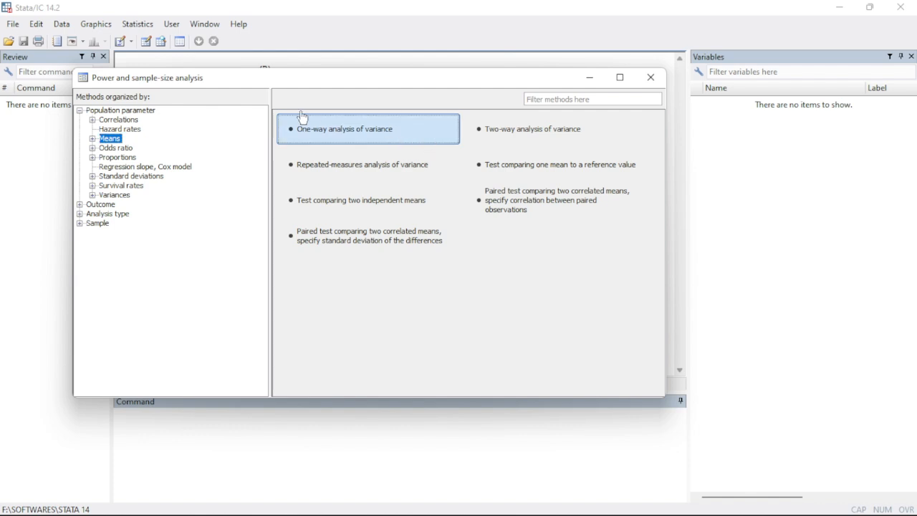
Open the one-way analysis of variance power dialog and keep it computing Sample size with significance level 0.05 and power 0.8.
double_click(344, 140)
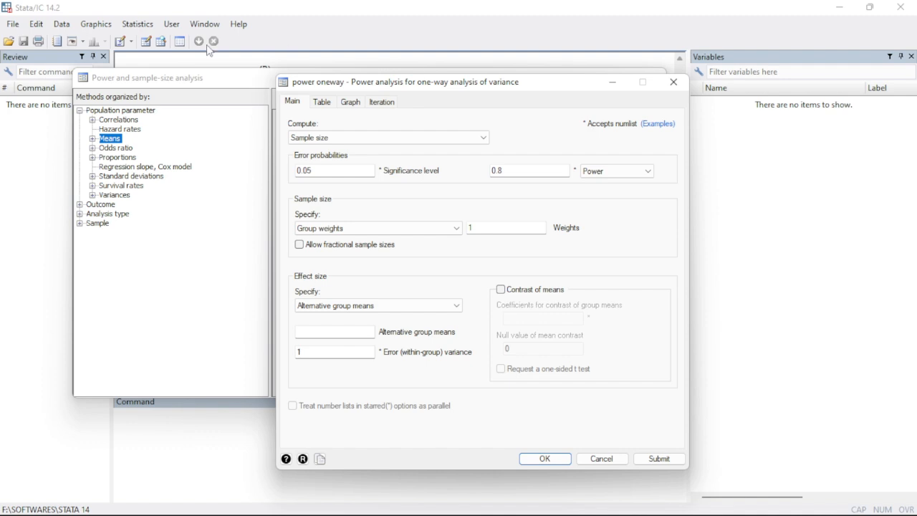
click(321, 140)
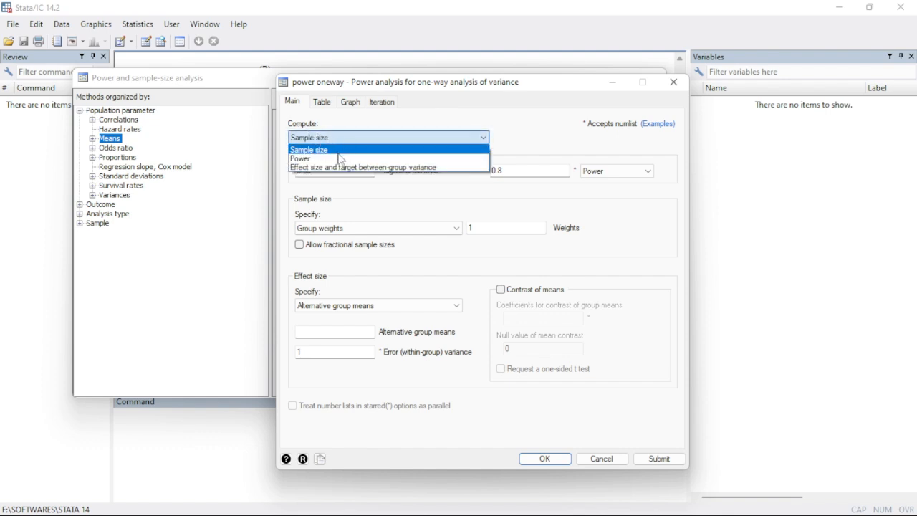
click(338, 151)
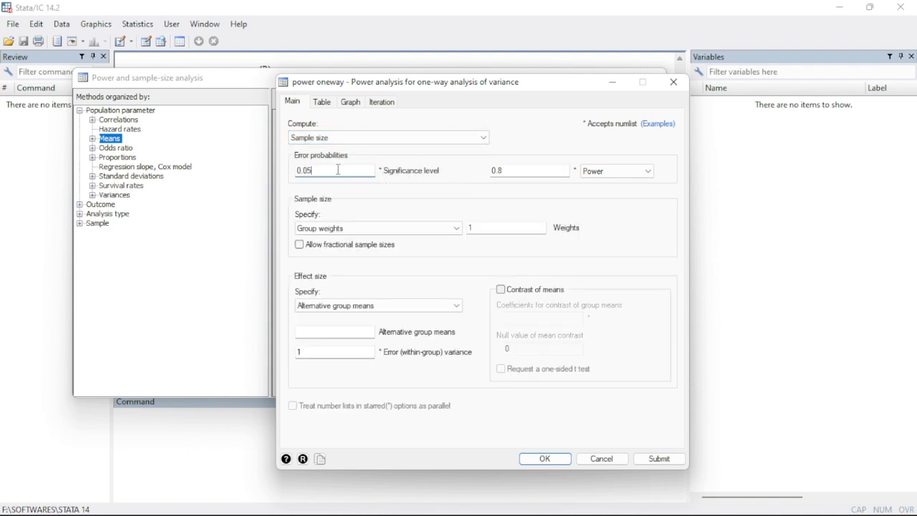
click(338, 169)
click(530, 170)
Switch to Document1 in Word to check the Power and Significance lines, and return to Stata.
mouse_move(630, 506)
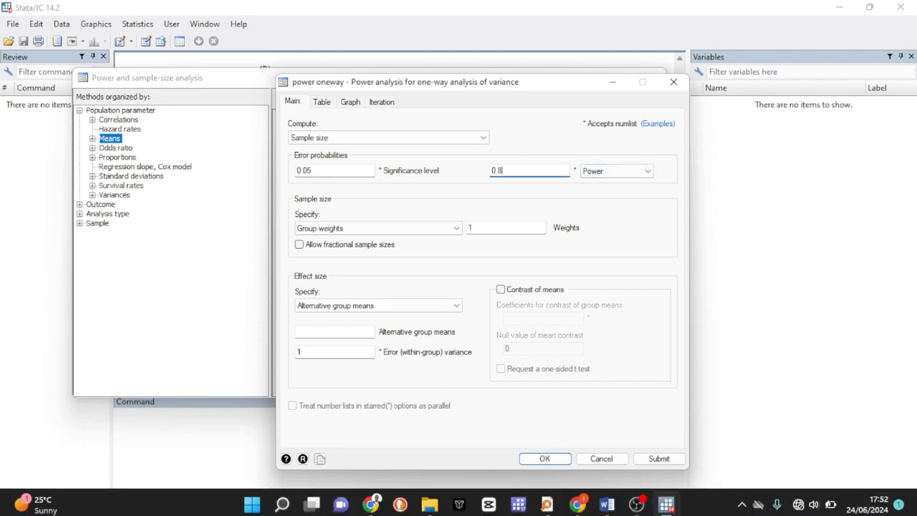
click(607, 499)
click(659, 457)
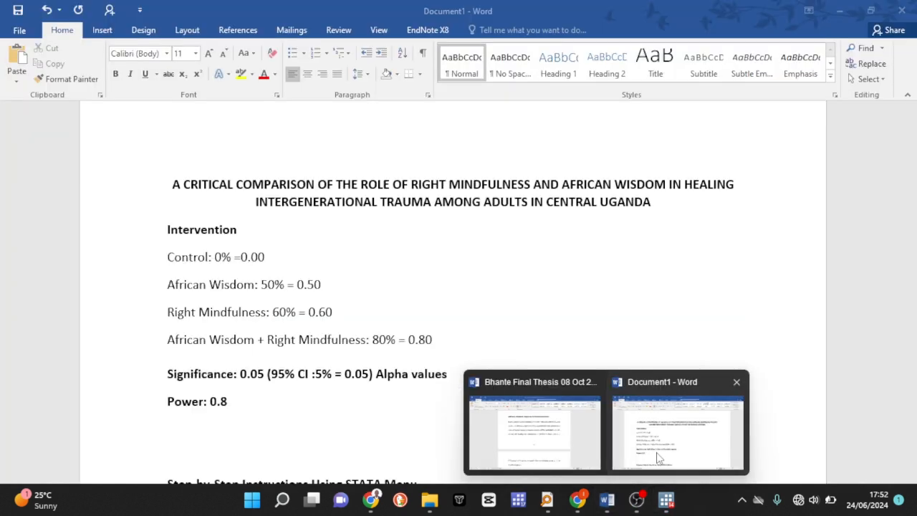
double_click(222, 402)
click(193, 374)
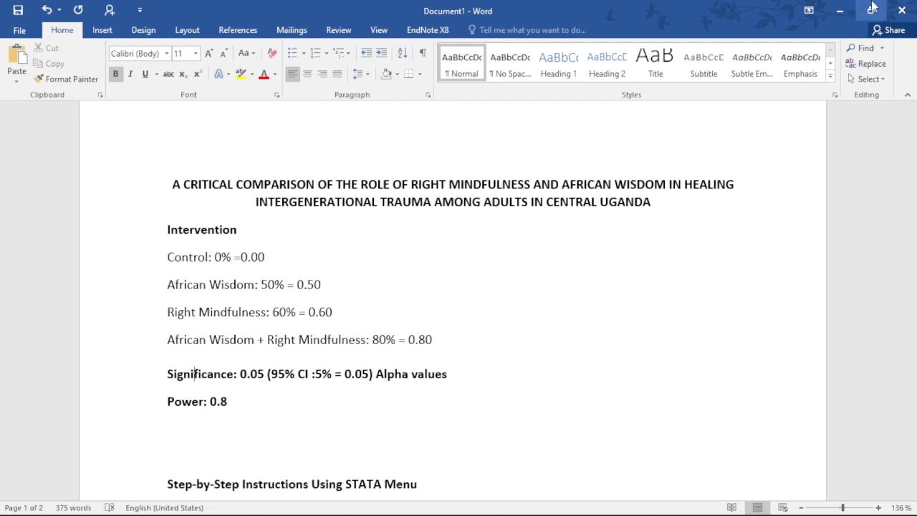
click(839, 10)
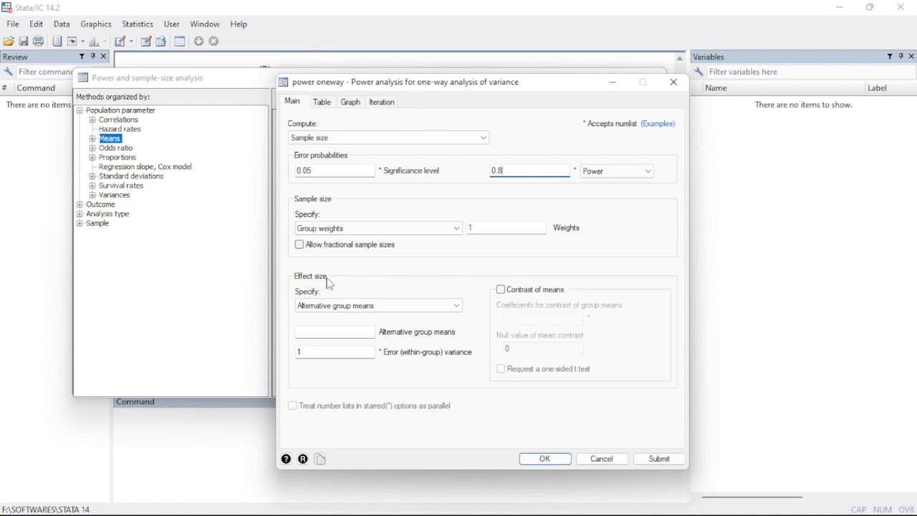
Enter 0 0.5 0.6 0.8 as the alternative group means, run the sample-size calculation and close the methods window.
click(367, 331)
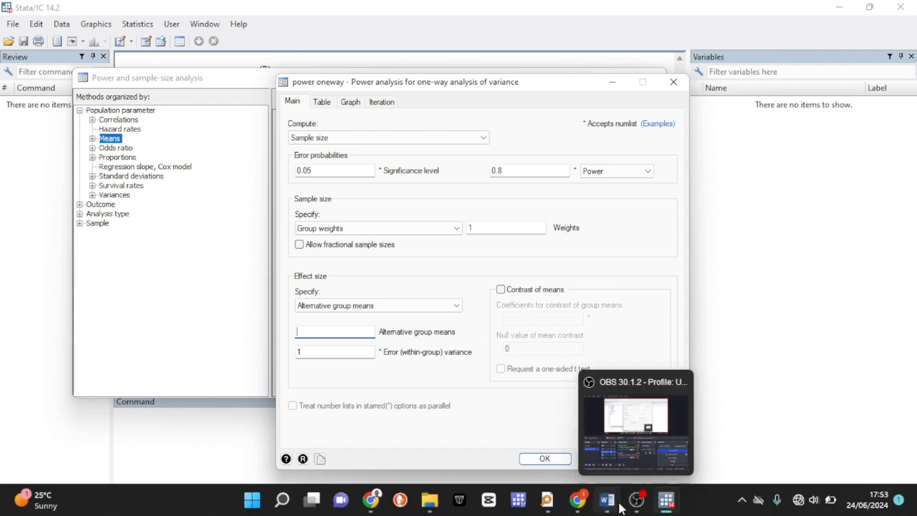
mouse_move(621, 500)
click(794, 423)
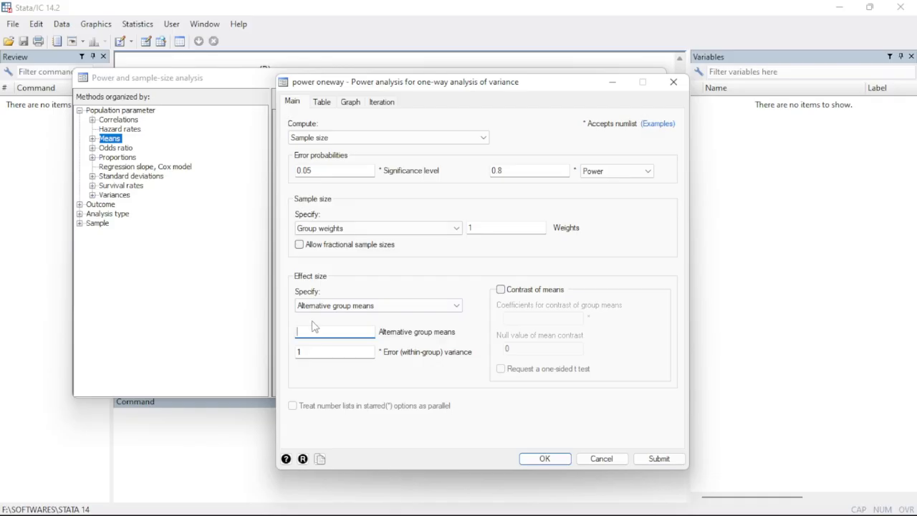
text(0 0.5 0.6 0.8)
click(562, 459)
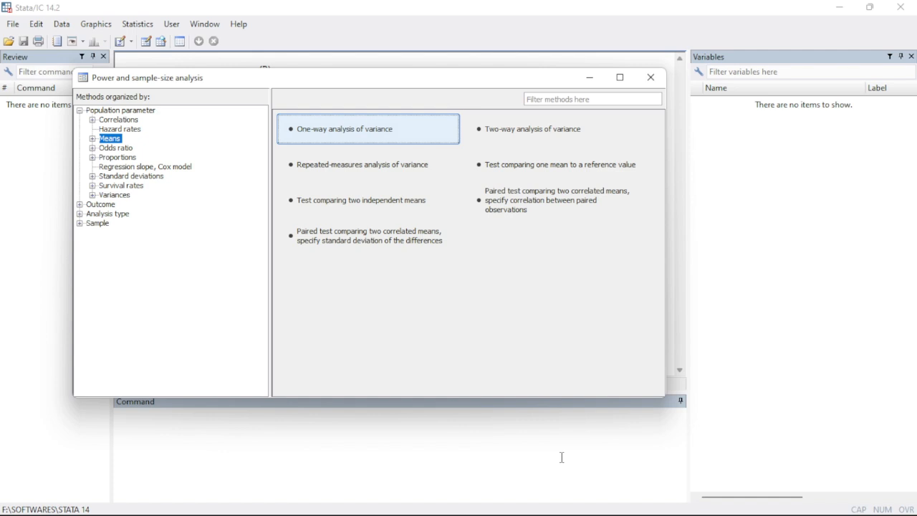
click(650, 79)
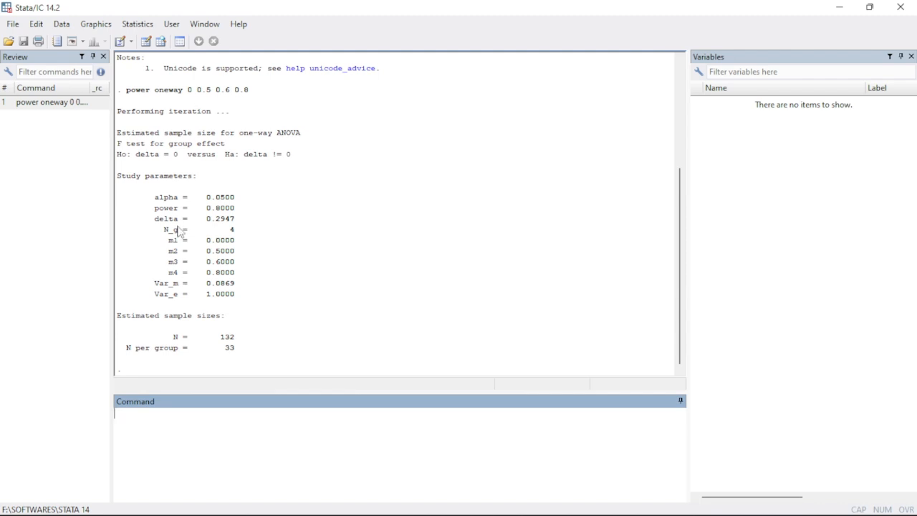
Examine the number of groups and the group means m1 to m4 in the study parameters output.
double_click(178, 230)
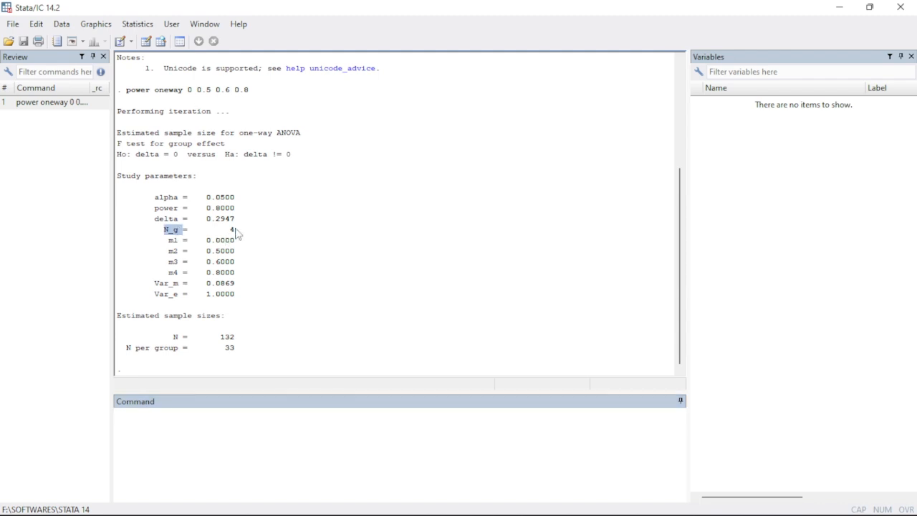
double_click(239, 230)
click(173, 244)
drag(174, 244, 174, 273)
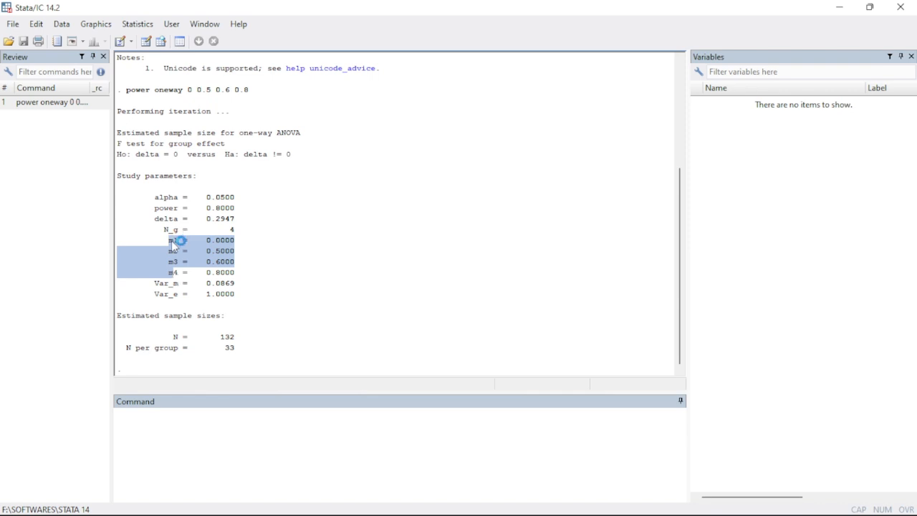
click(174, 245)
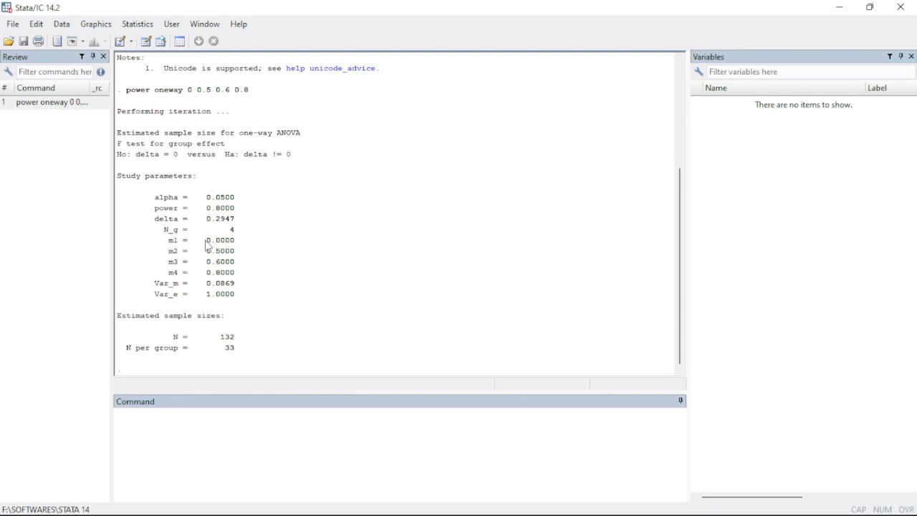
drag(170, 251, 172, 260)
double_click(173, 261)
double_click(220, 272)
Examine the variance parameters and the estimated total and per-group sample sizes in the output.
click(152, 288)
drag(152, 288, 235, 339)
drag(224, 348, 241, 350)
click(208, 423)
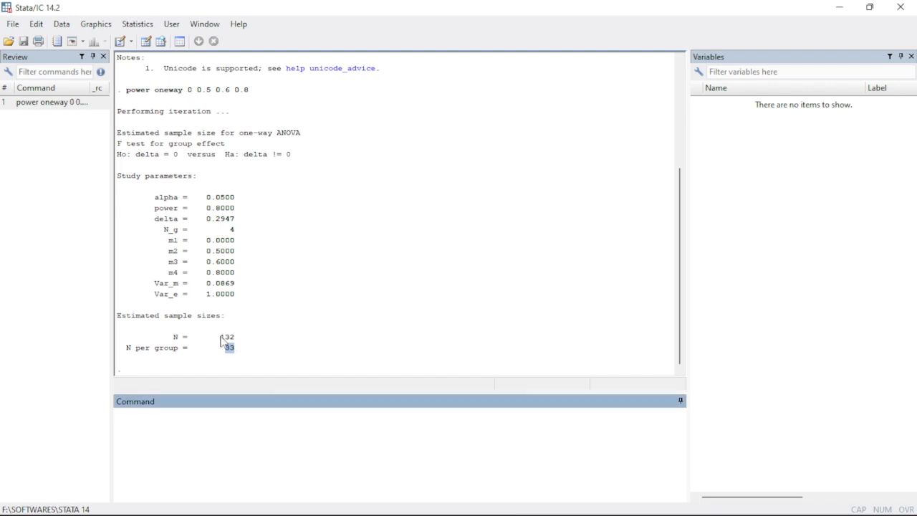
drag(222, 342, 248, 343)
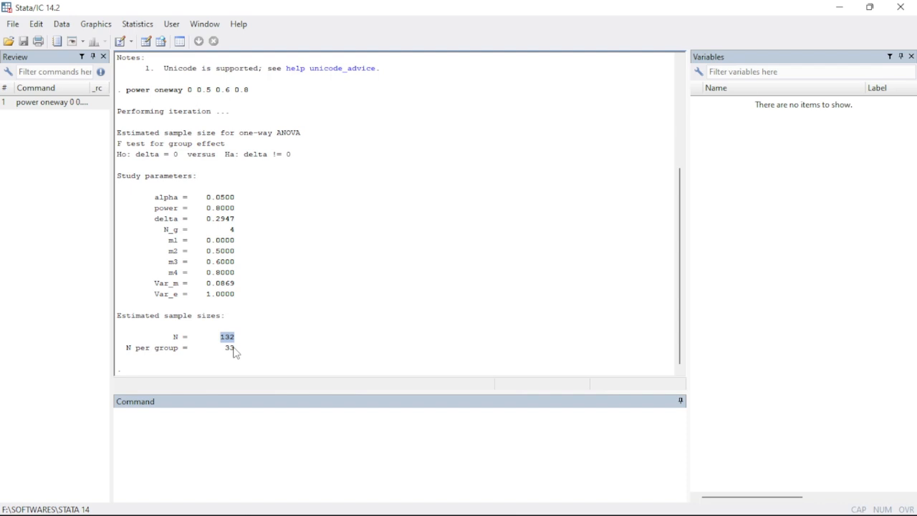
click(178, 444)
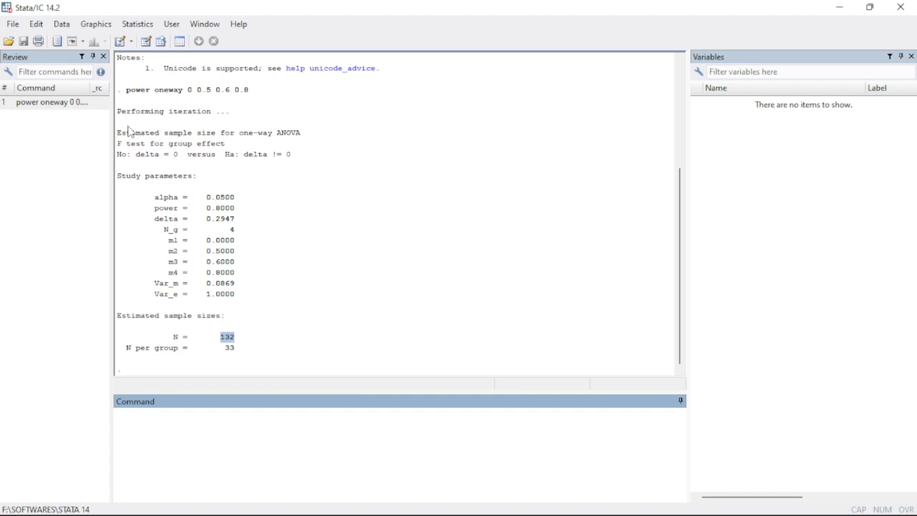
Widen the Review pane to show the full logged command and clear the results with the cls command.
drag(113, 116, 346, 157)
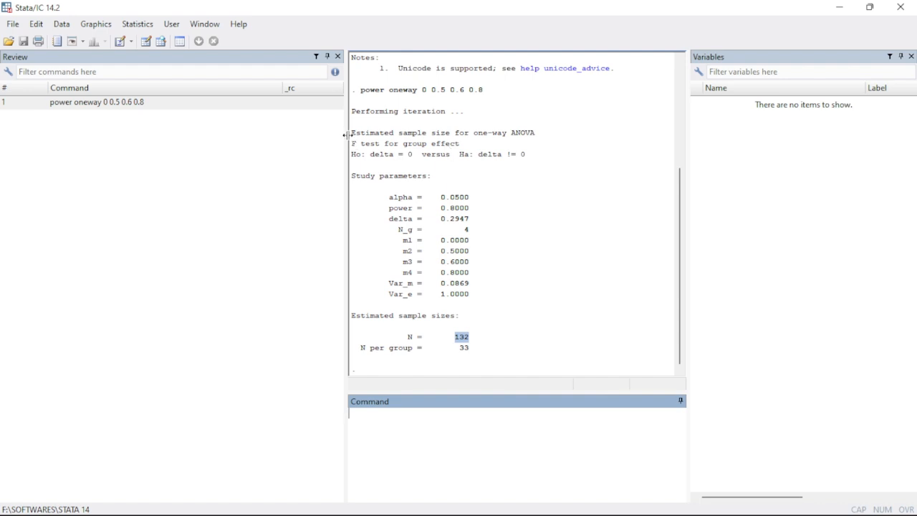
drag(346, 134, 209, 122)
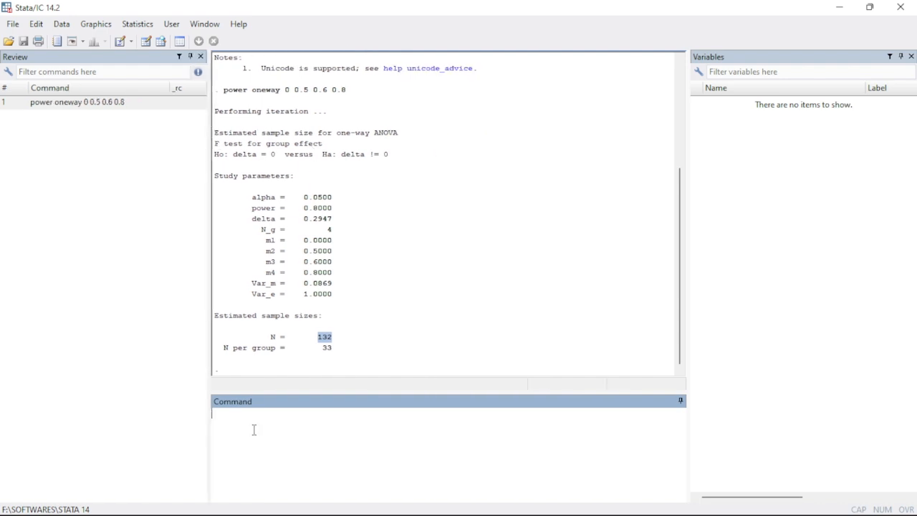
text(pow)
key(BackSpace)
key(BackSpace)
key(BackSpace)
text(cls)
key(Return)
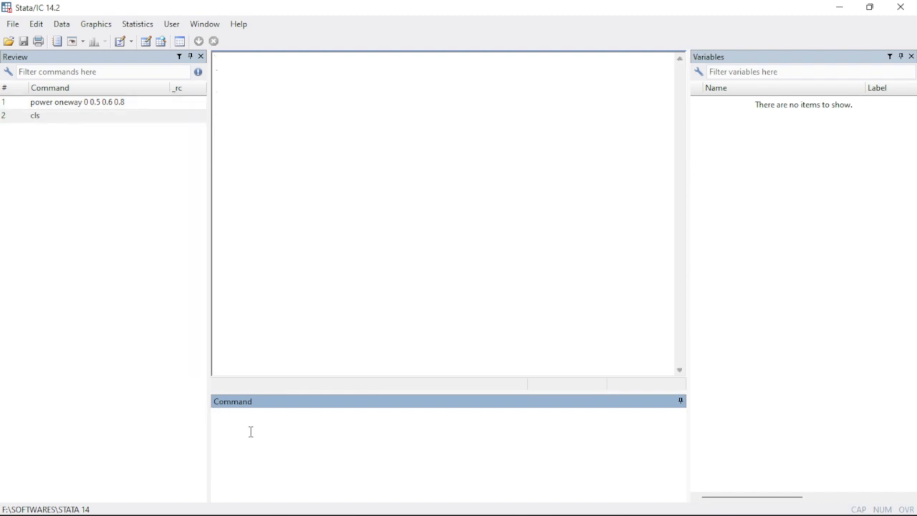
Rerun the sample-size calculation with the command power oneway 0 0.5 0.6 0.8.
text(power omewa)
key(BackSpace)
key(BackSpace)
key(BackSpace)
key(BackSpace)
text(neway 0 0.5 0.6 0.8)
key(Return)
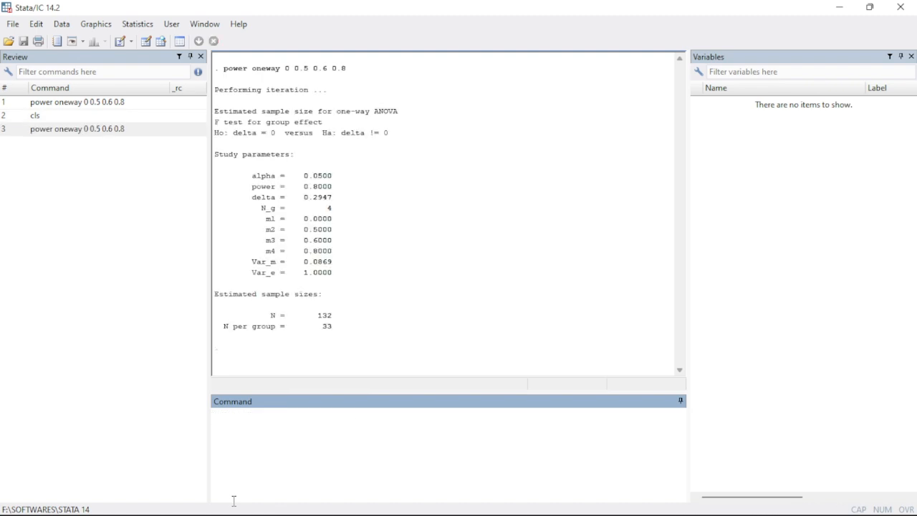